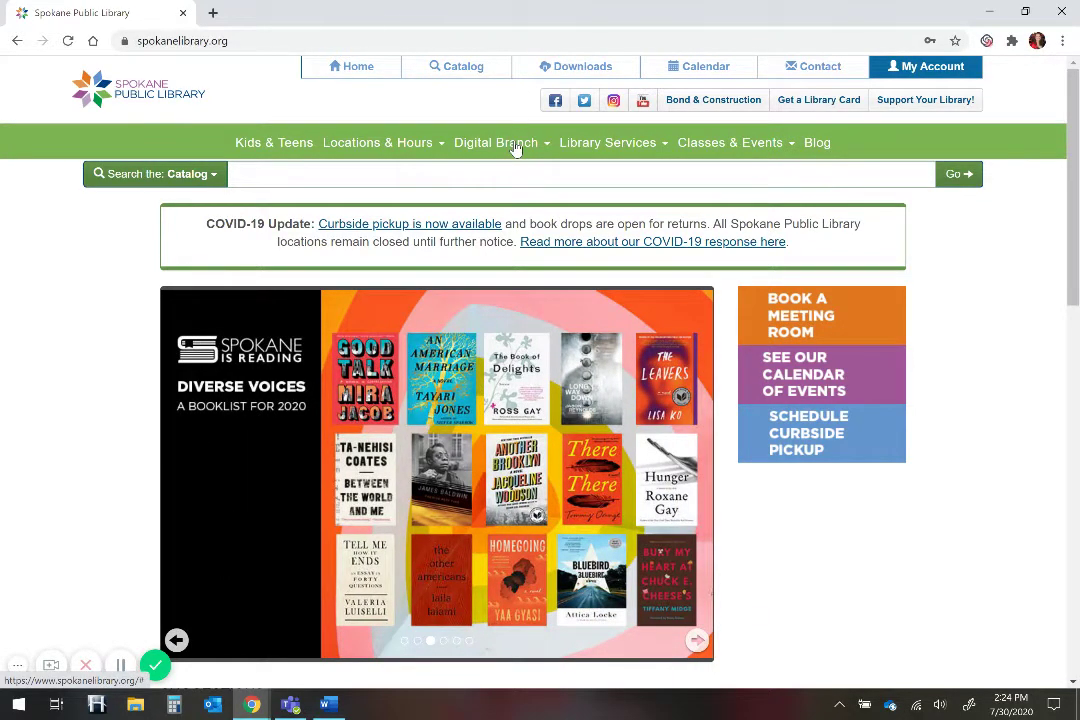
Open the Spokane Public Library's Genealogy resources page from the Digital Branch section and look over its databases.
click(516, 146)
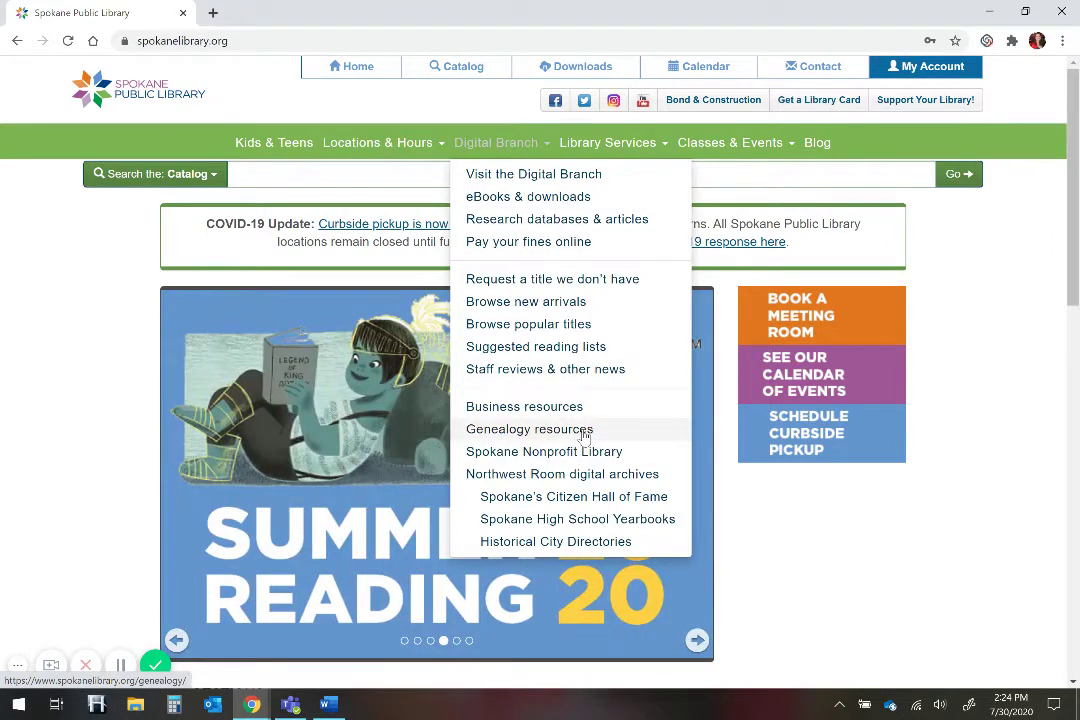
click(584, 432)
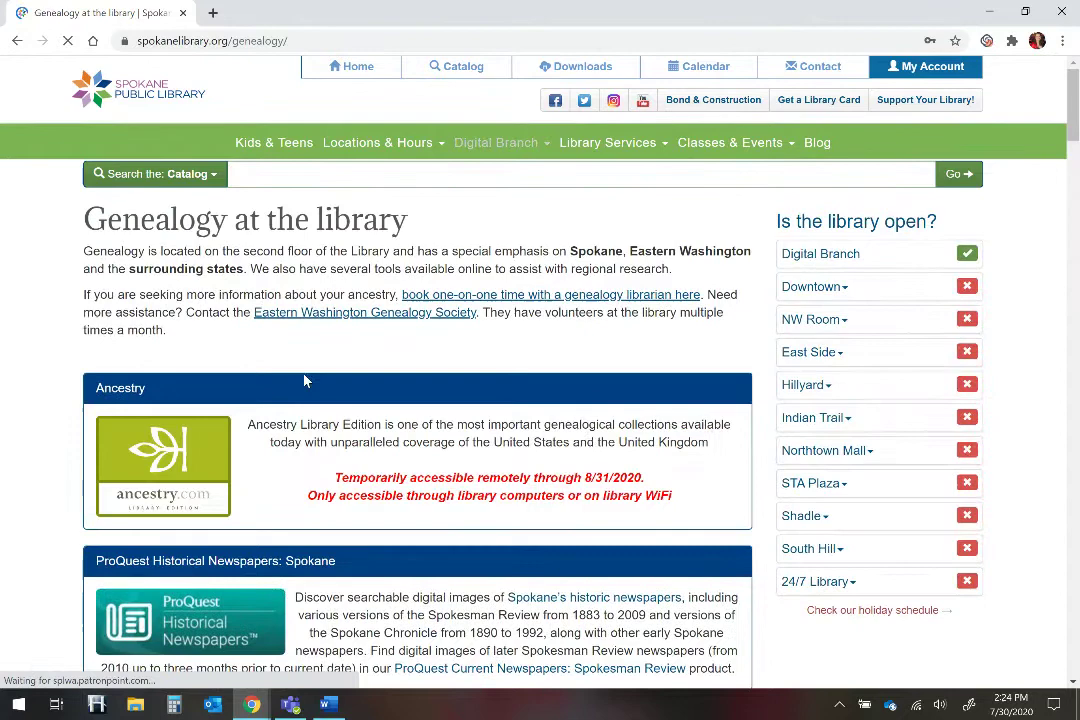
scroll(306, 381, down, 4)
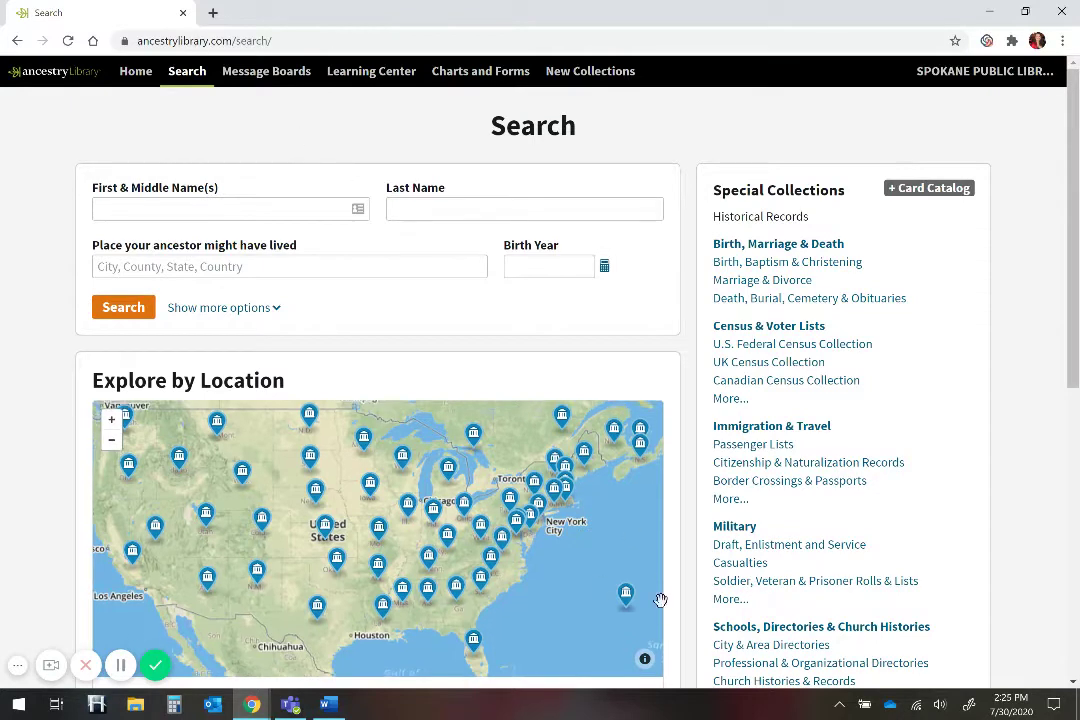
Show the additional search options and limit the search to Historical Records, excluding Stories & Publications, Photos & Maps and Family Trees.
click(230, 310)
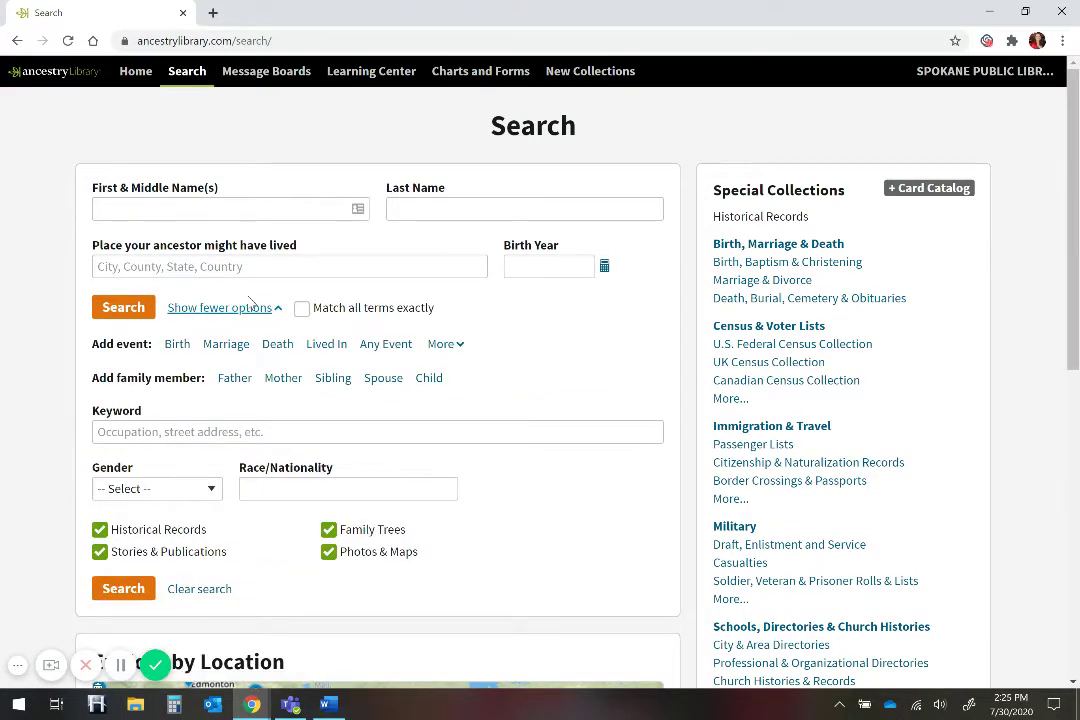
click(100, 552)
click(333, 556)
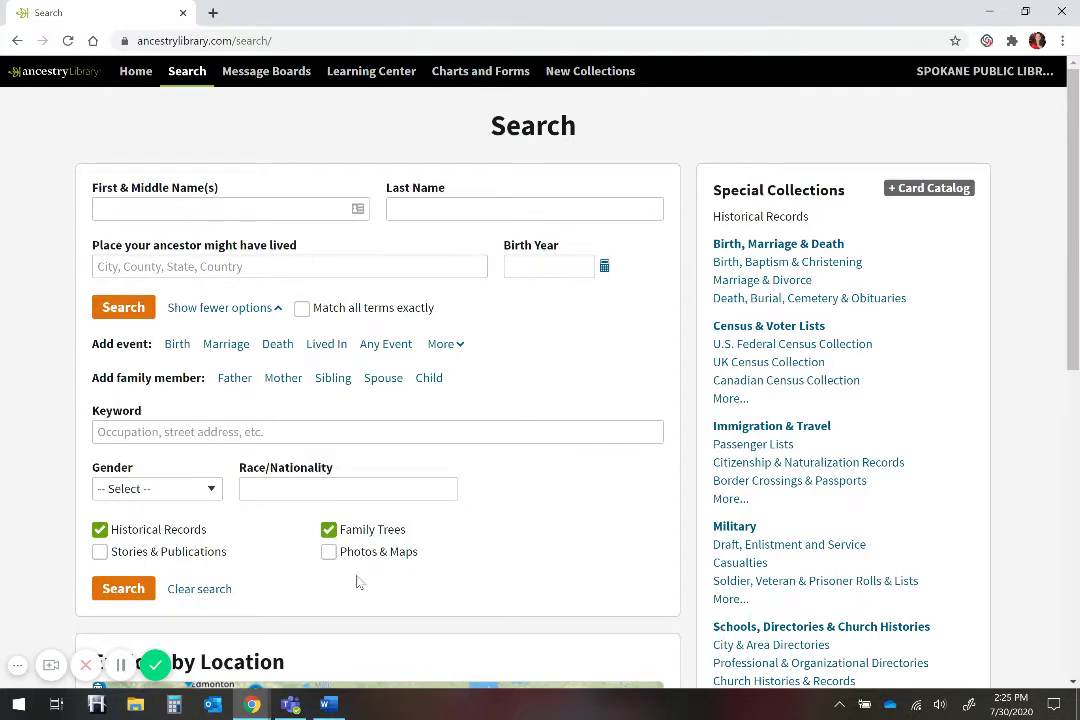
click(328, 531)
Enter the ancestor's first, middle and last names in the search form.
click(147, 206)
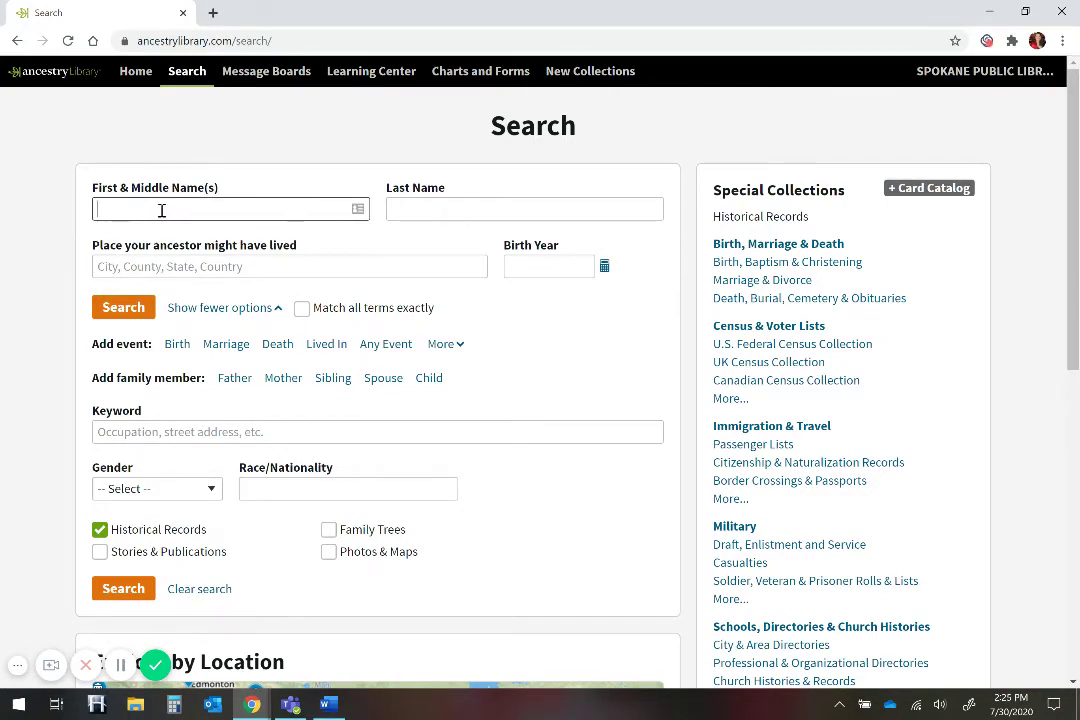
text(Albert)
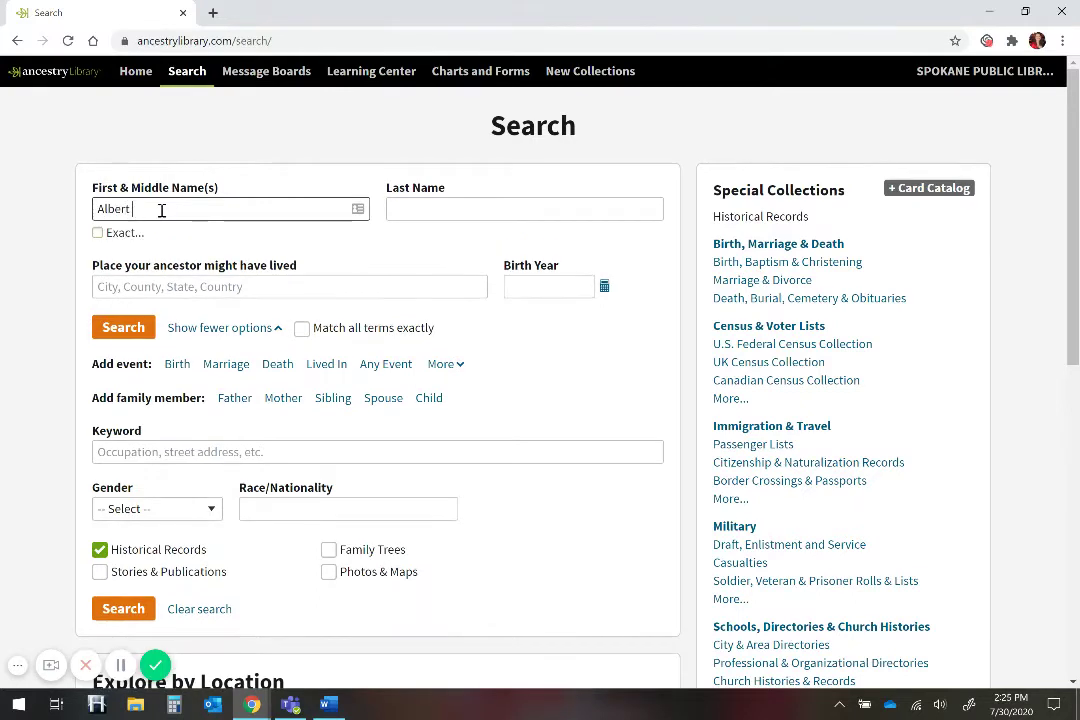
text( William)
key(Tab)
text(N)
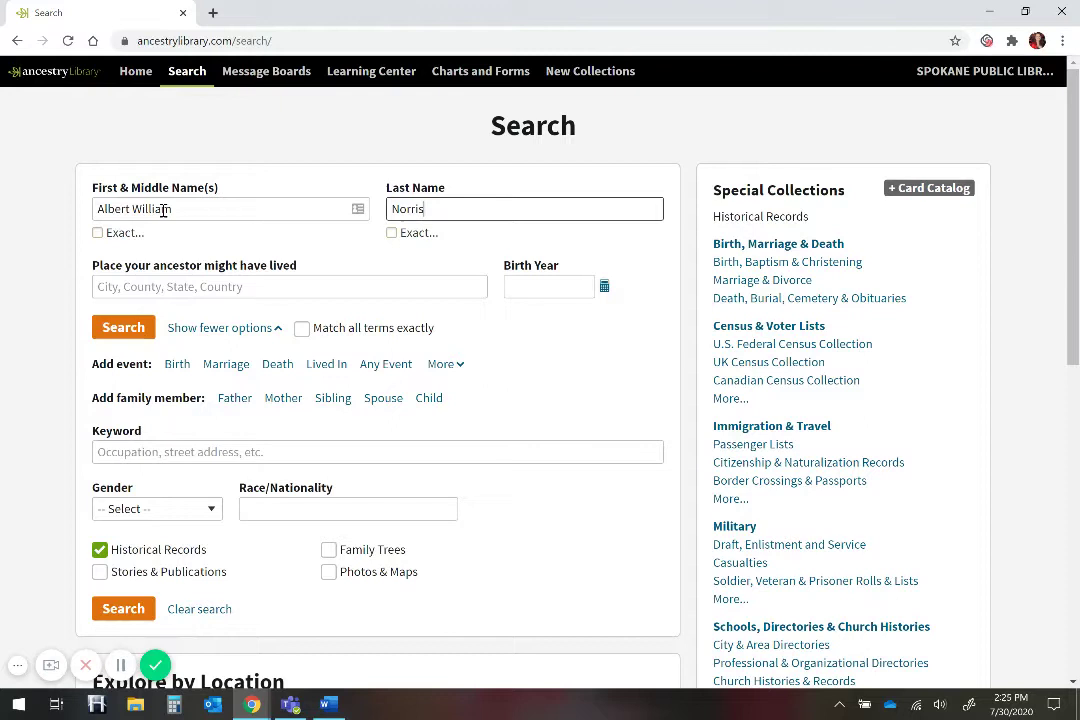
Enter the ancestor's birth year with Missouri, USA as the birth location, and run the search.
click(570, 289)
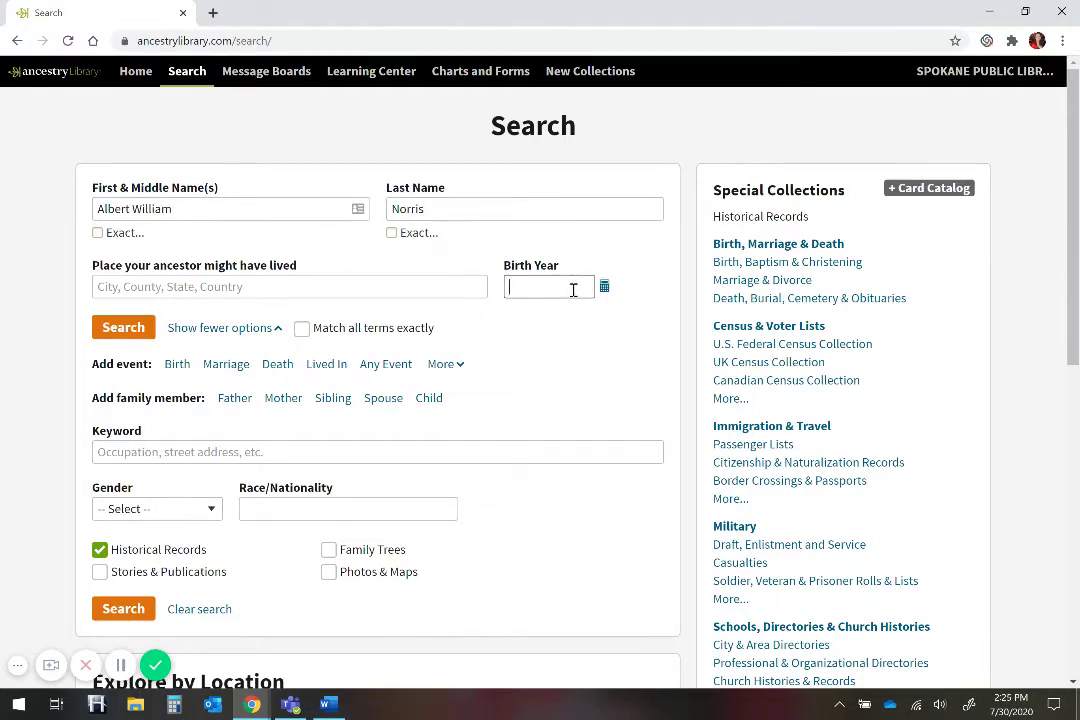
text(1851)
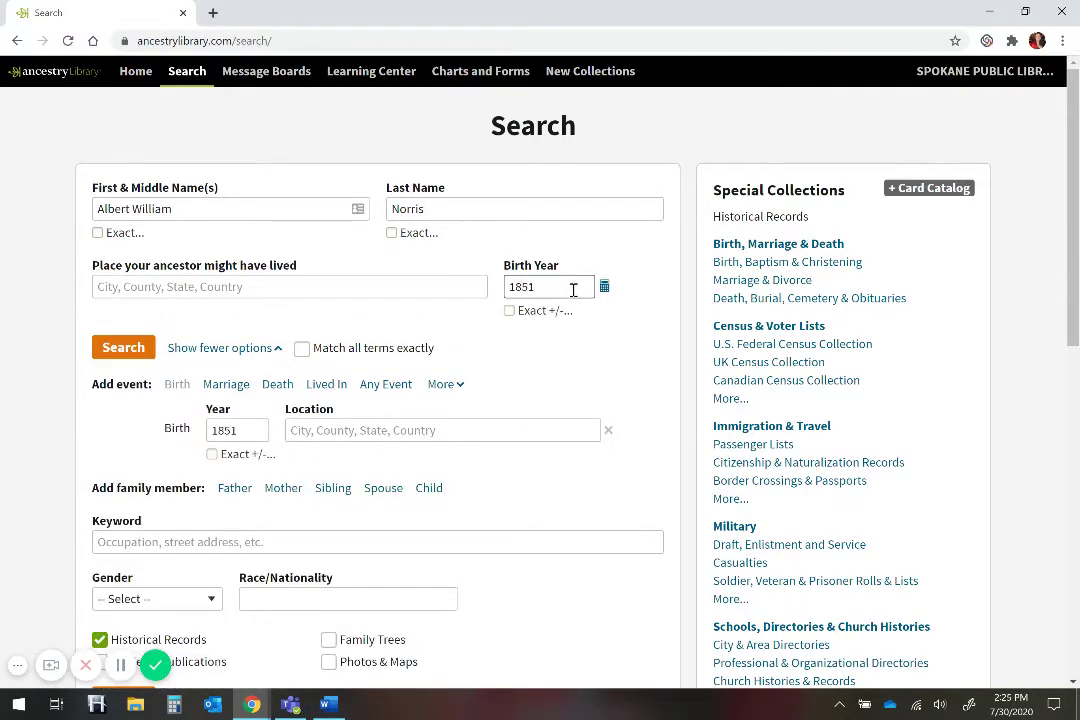
click(451, 424)
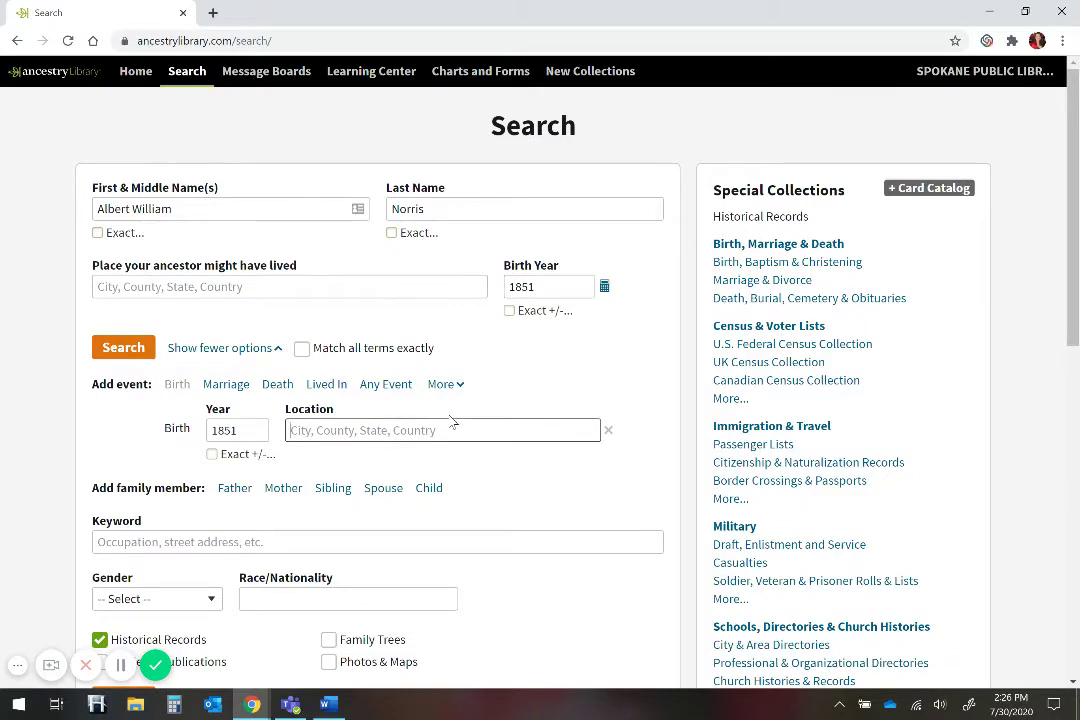
text(Missou)
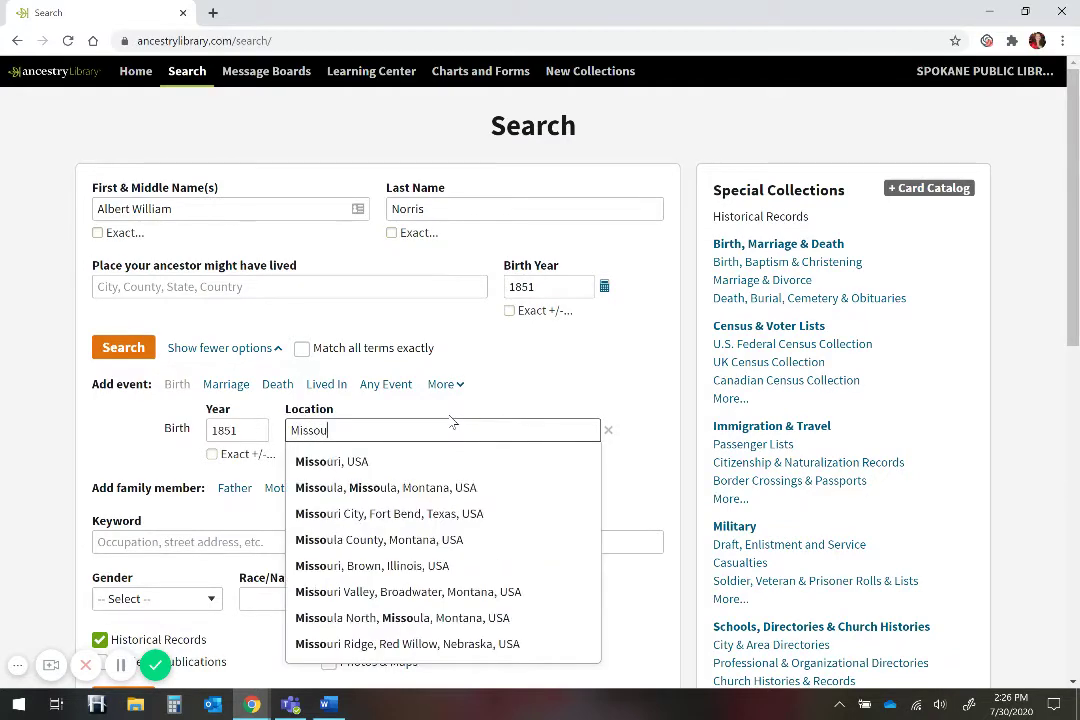
text(ri, )
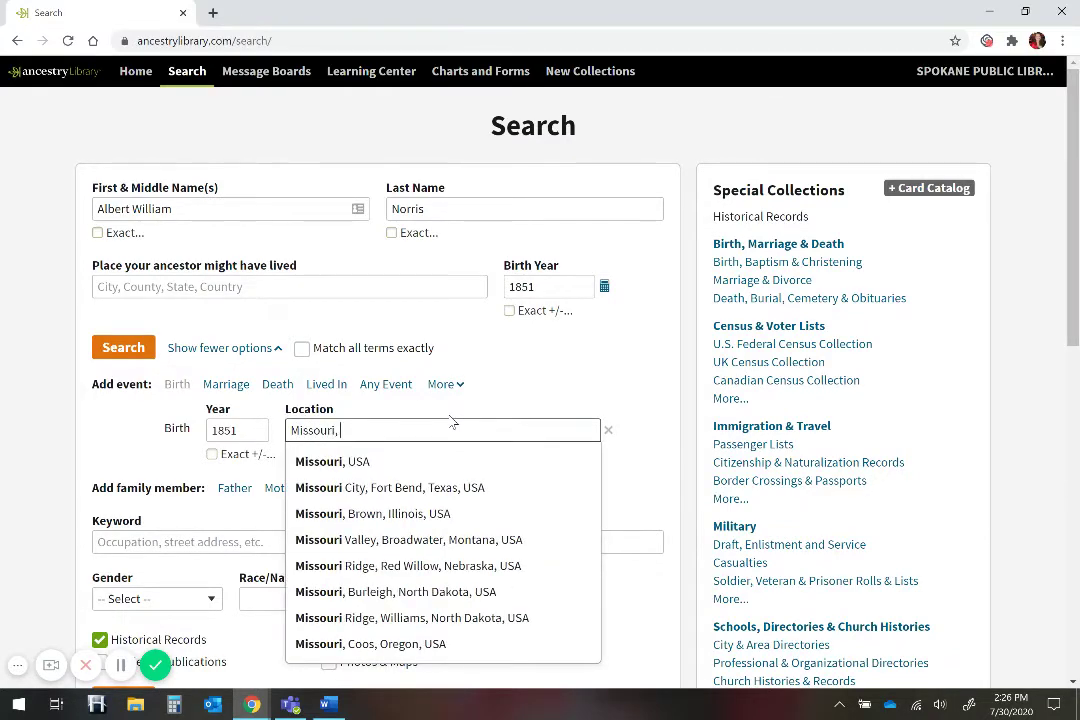
text(USA)
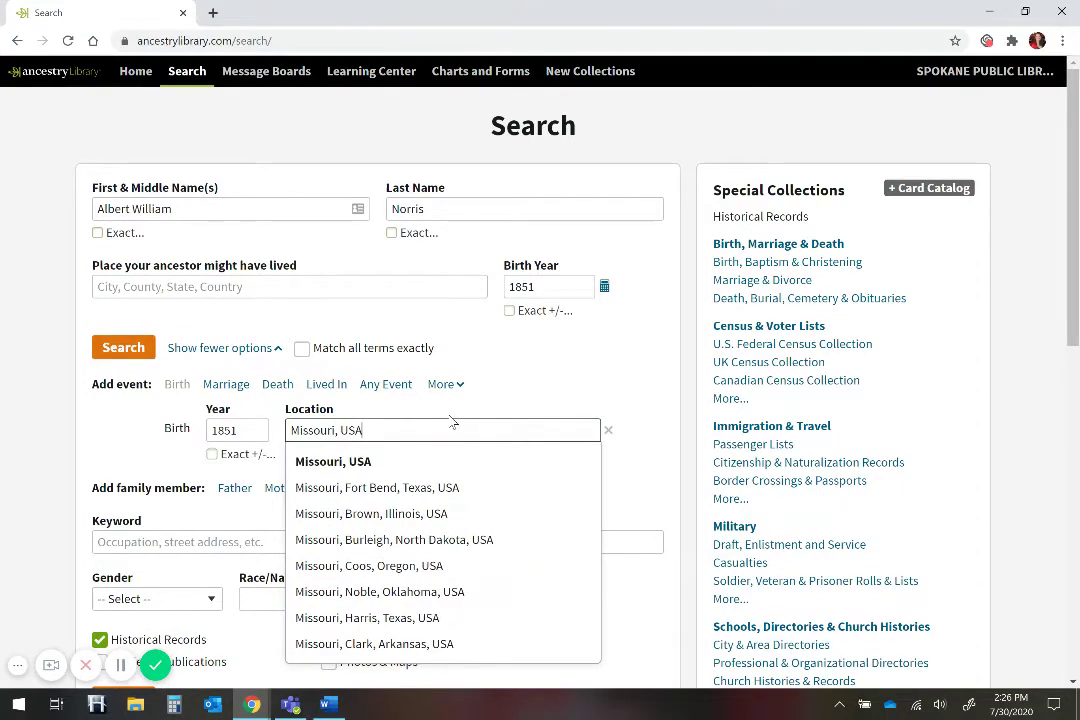
click(107, 350)
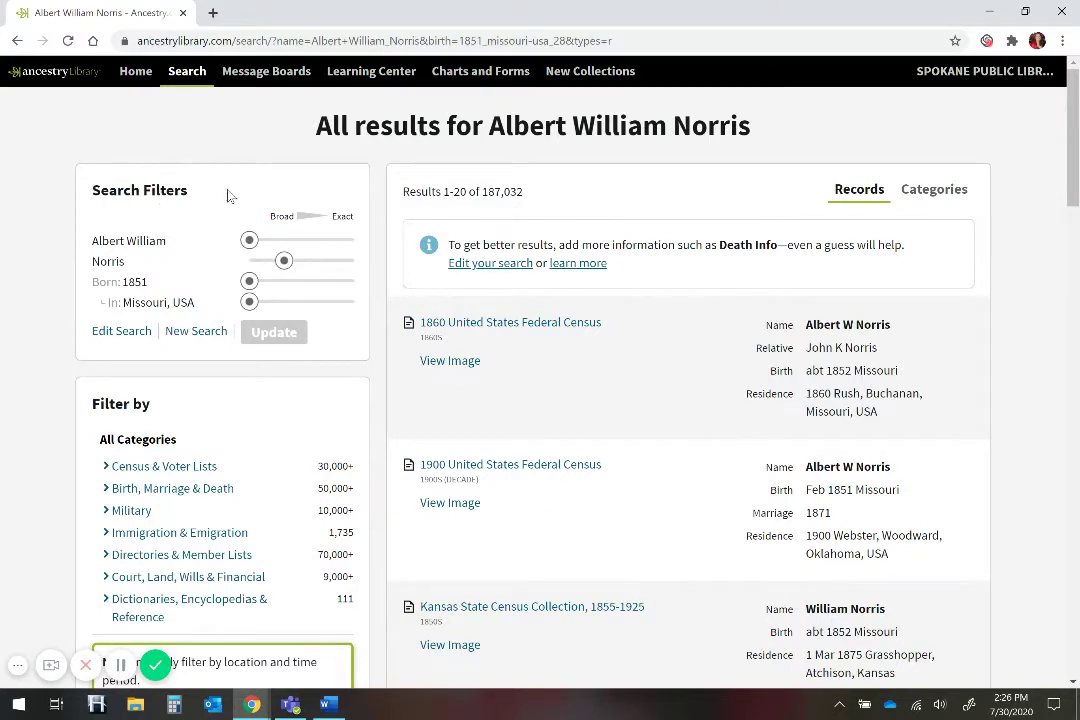
Narrow the birth year filter to +/- 2 years and update the results.
drag(248, 280, 270, 282)
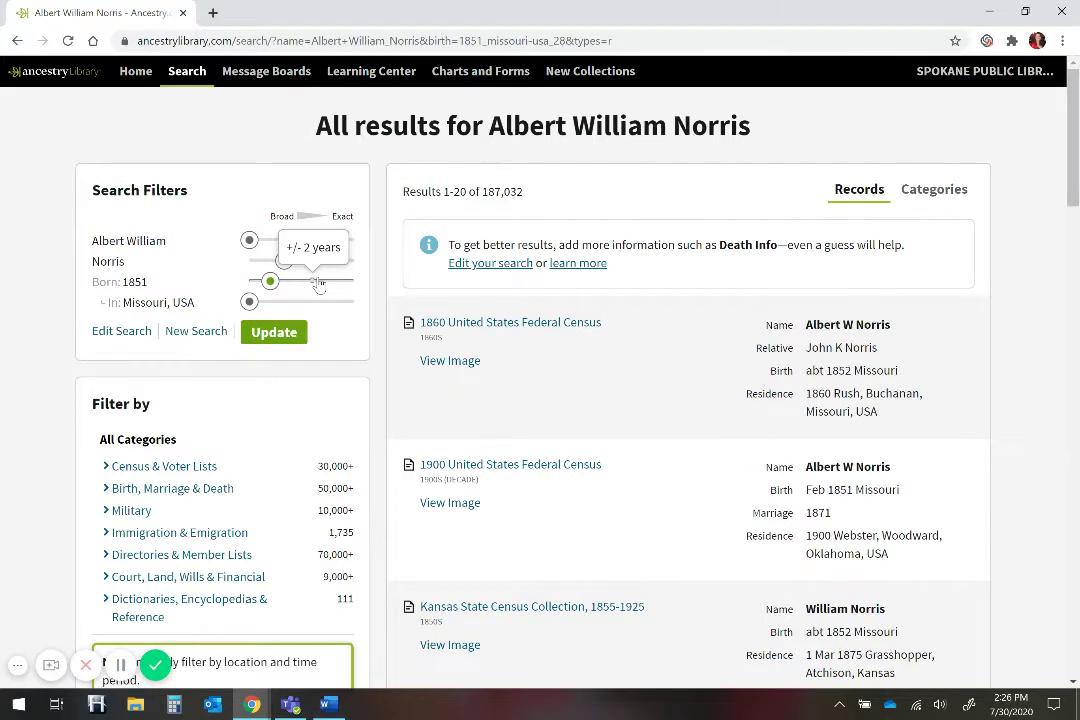
click(318, 284)
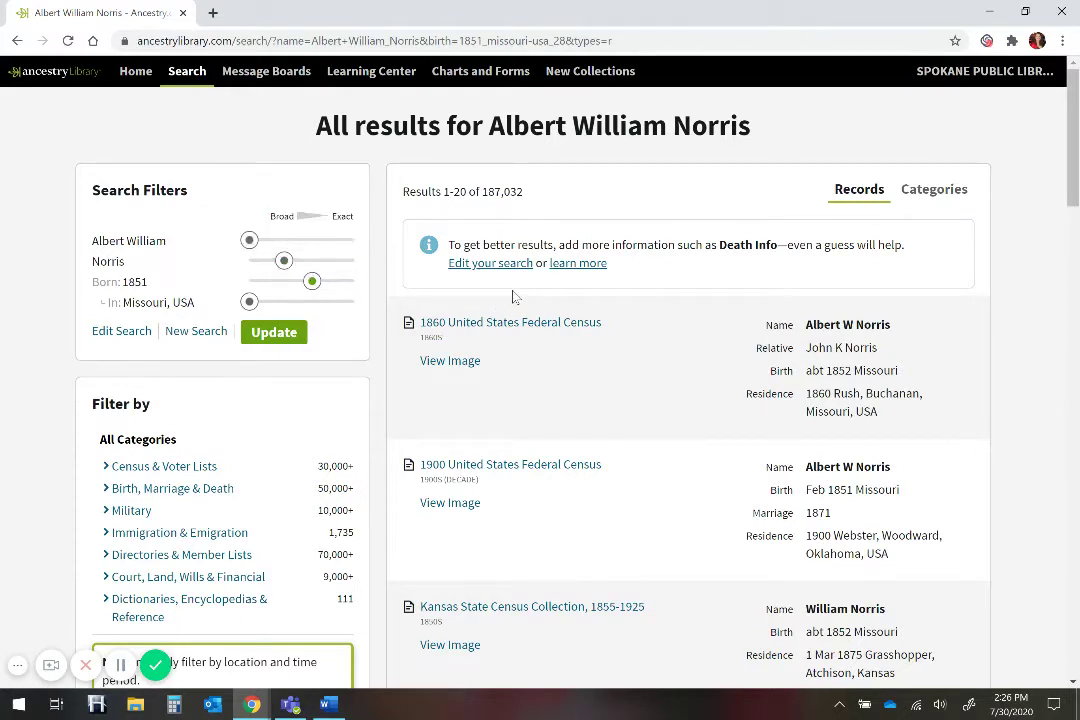
click(274, 332)
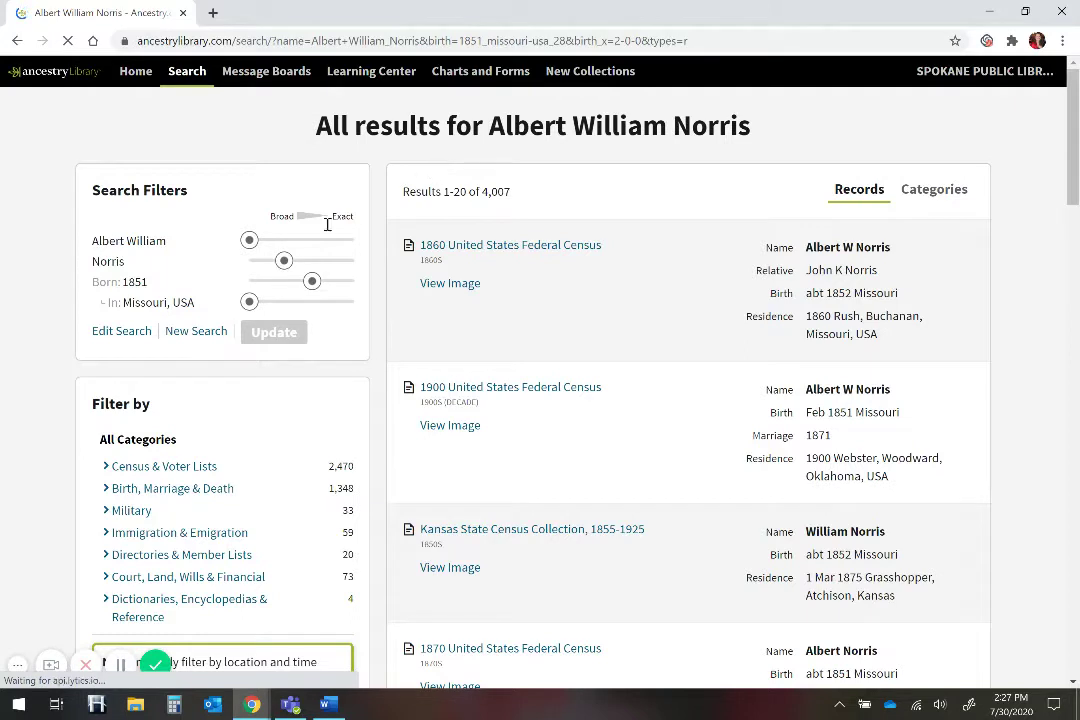
Narrow the Missouri birthplace filter to State and adjacent states and update the results.
mouse_move(250, 302)
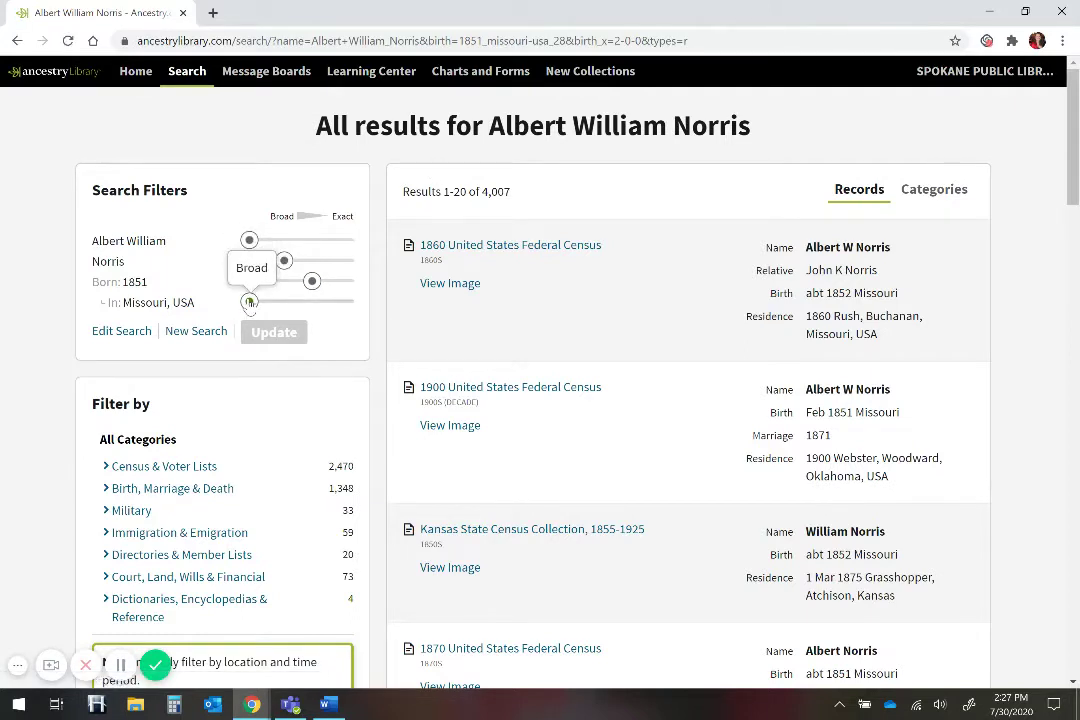
drag(248, 300, 315, 304)
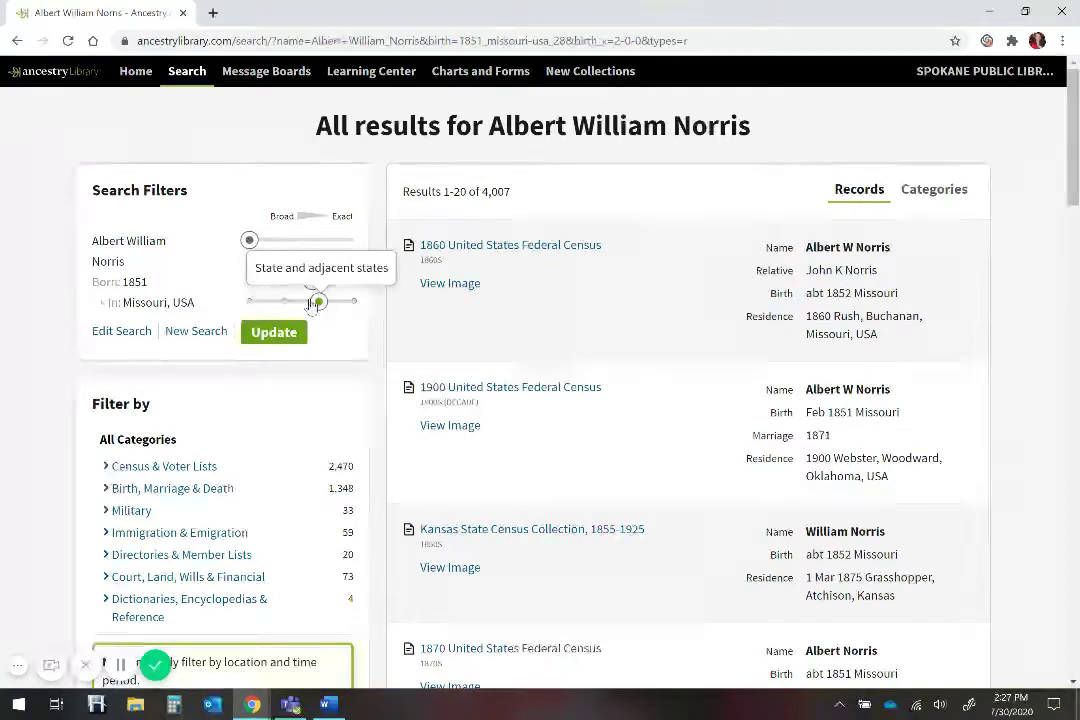
click(273, 335)
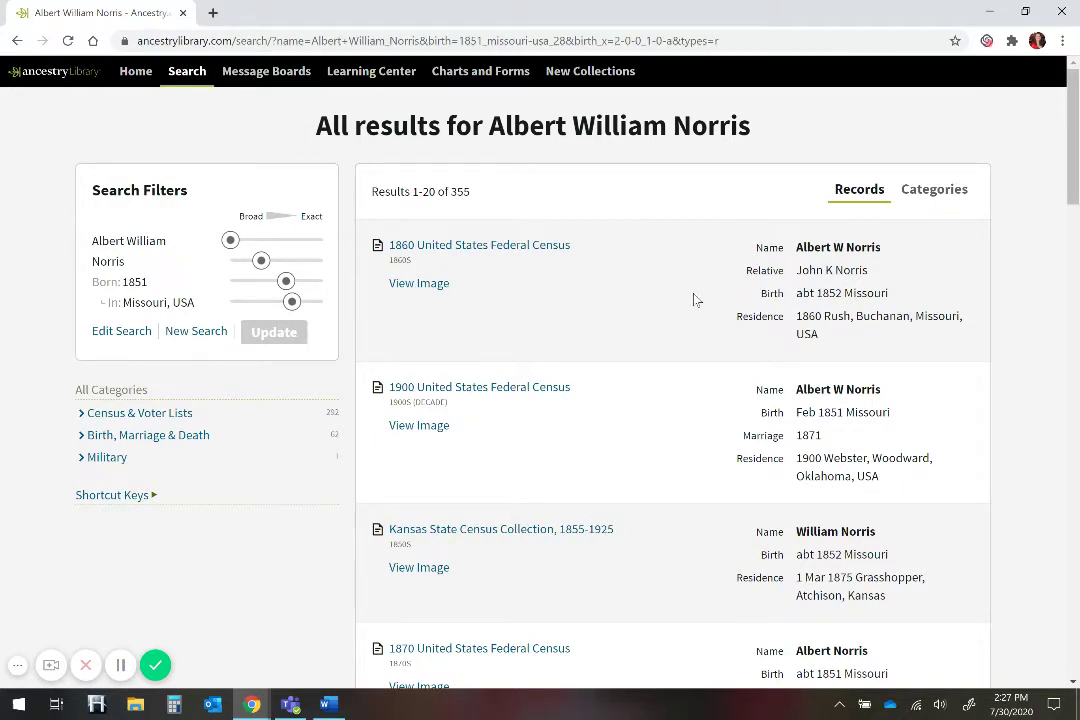
Review the narrowed results and preview the 1880 United States Federal Census record, including its household members.
scroll(697, 300, down, 1)
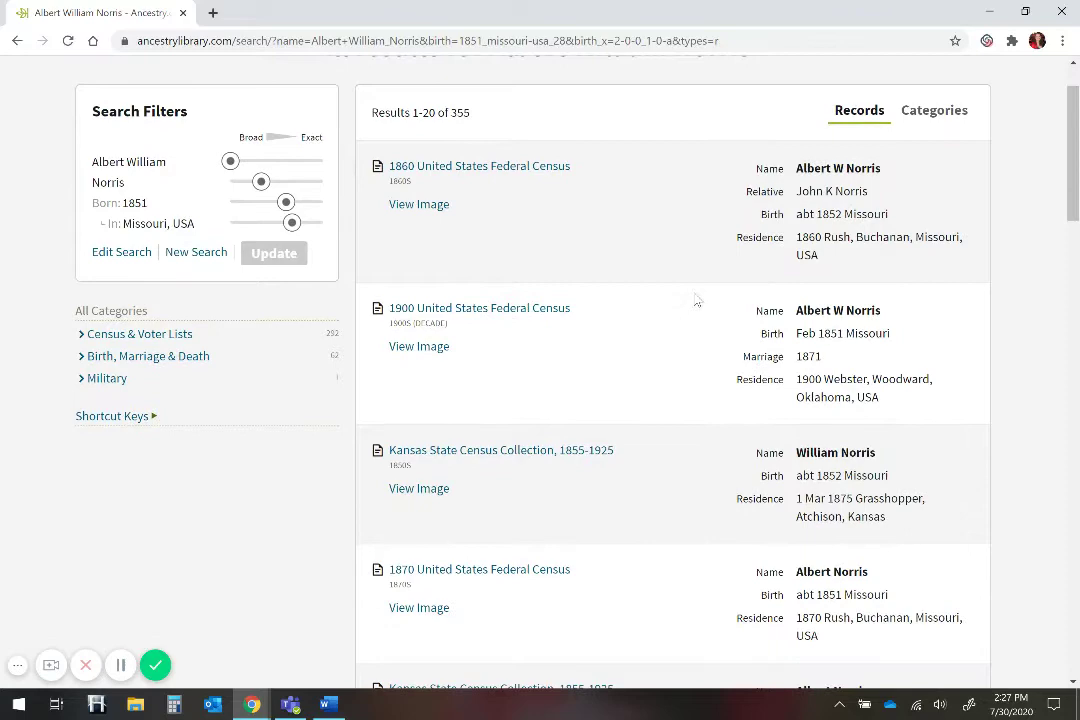
scroll(695, 290, down, 1)
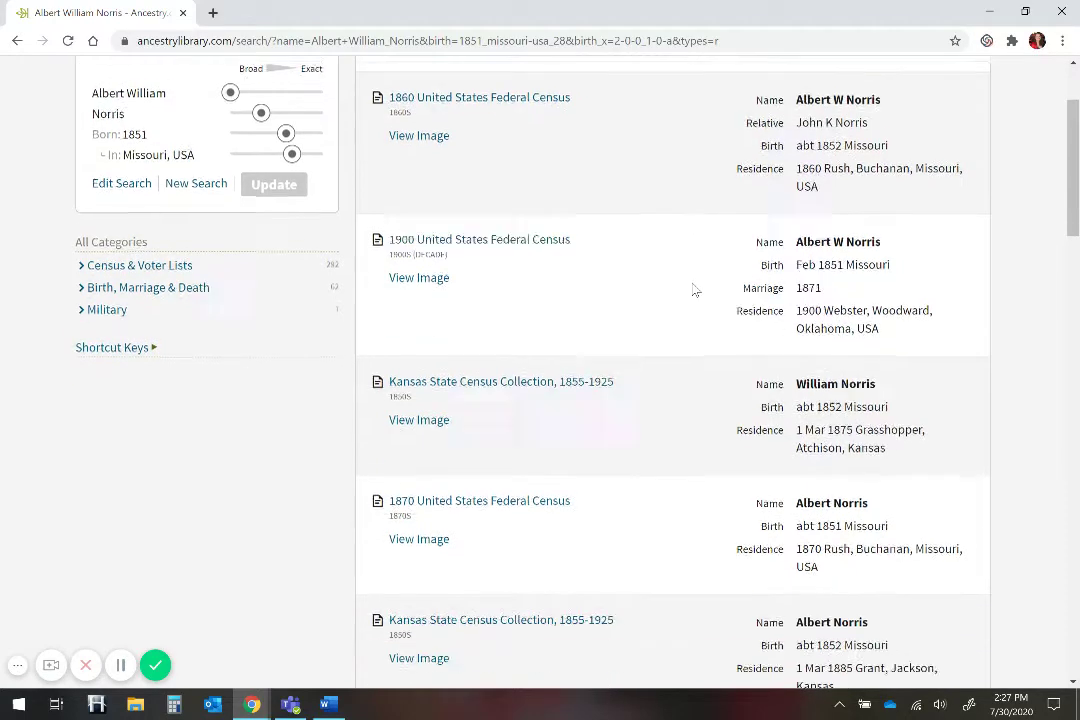
scroll(695, 290, down, 1)
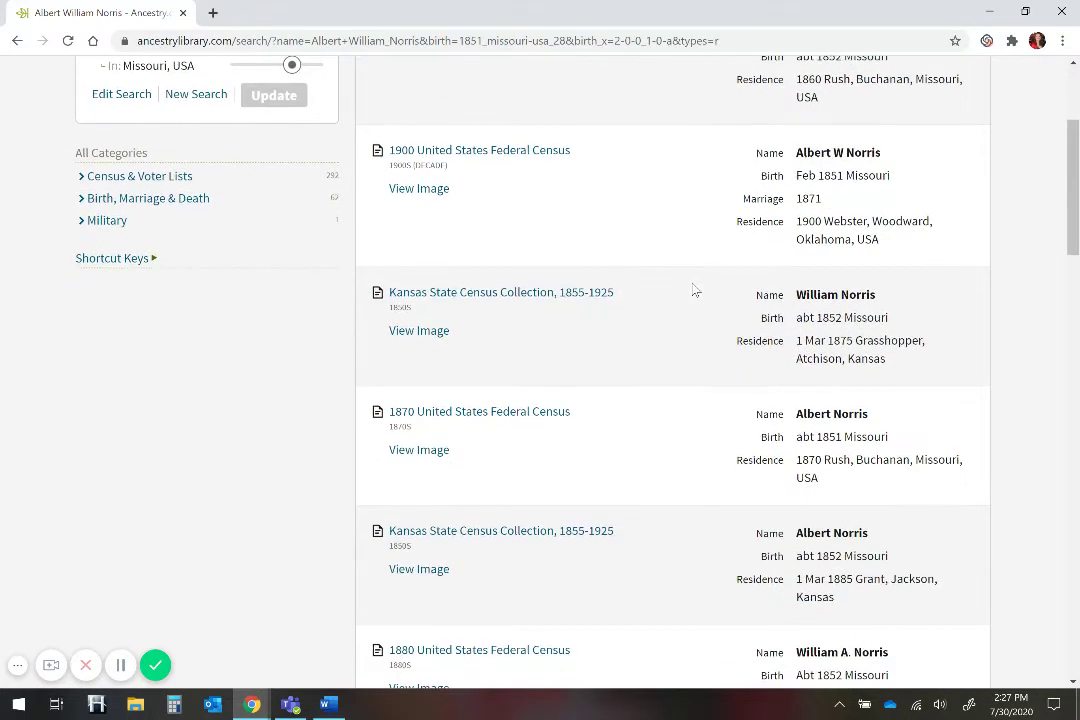
scroll(695, 290, down, 1)
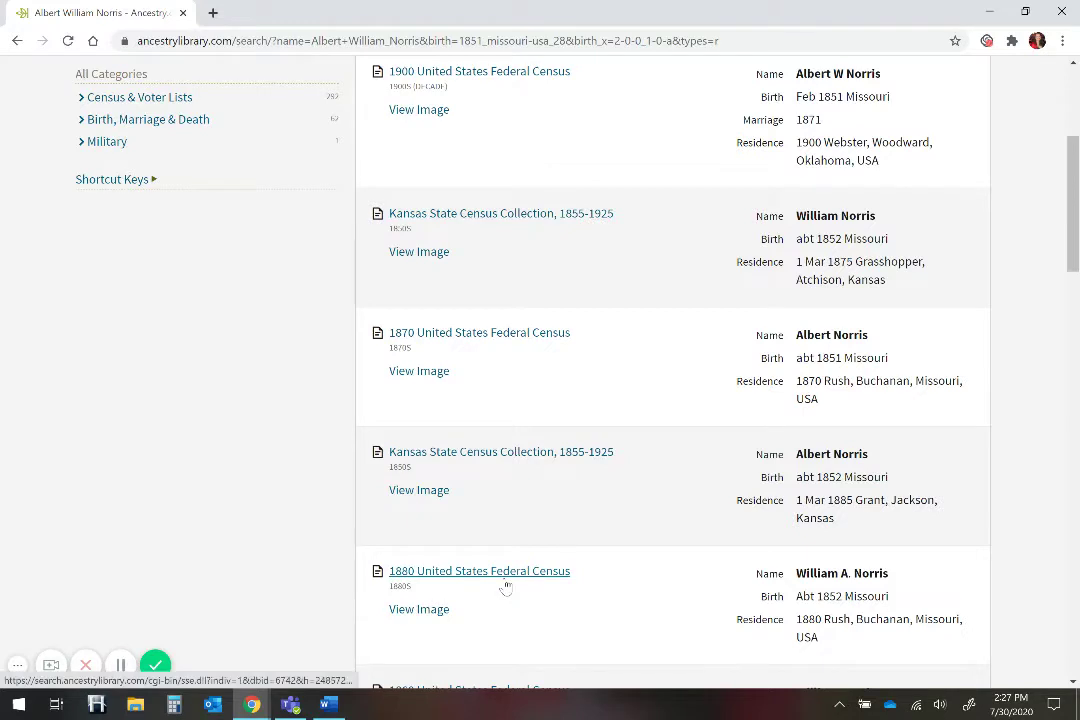
mouse_move(507, 587)
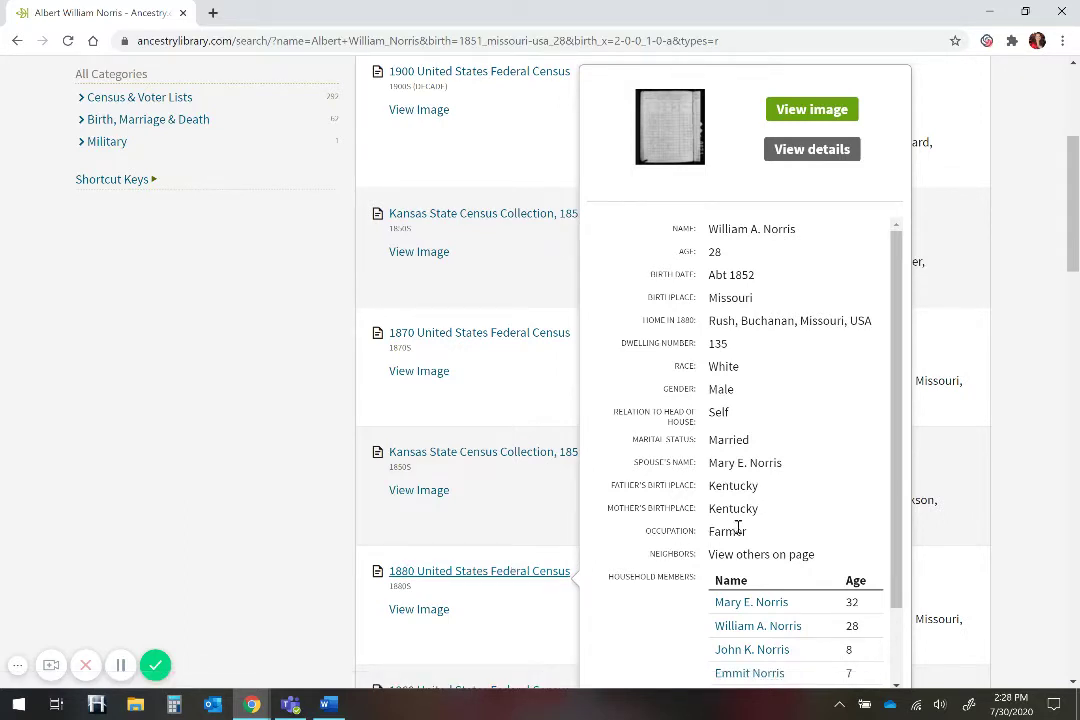
scroll(738, 527, down, 1)
scroll(745, 524, down, 1)
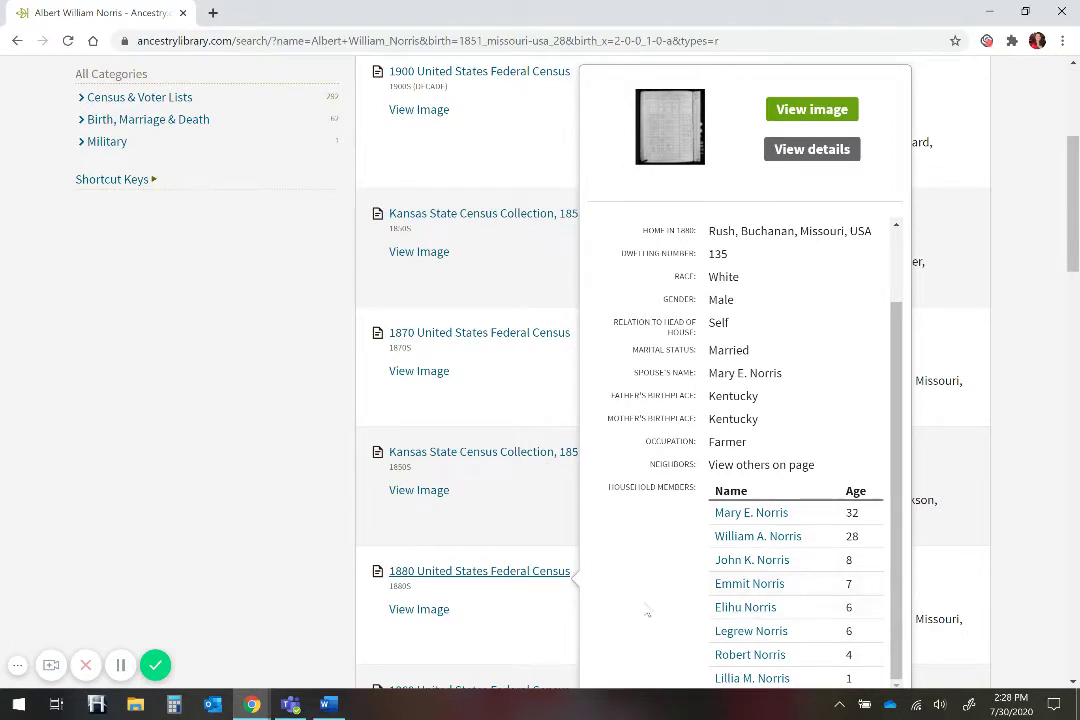
scroll(1052, 417, up, 2)
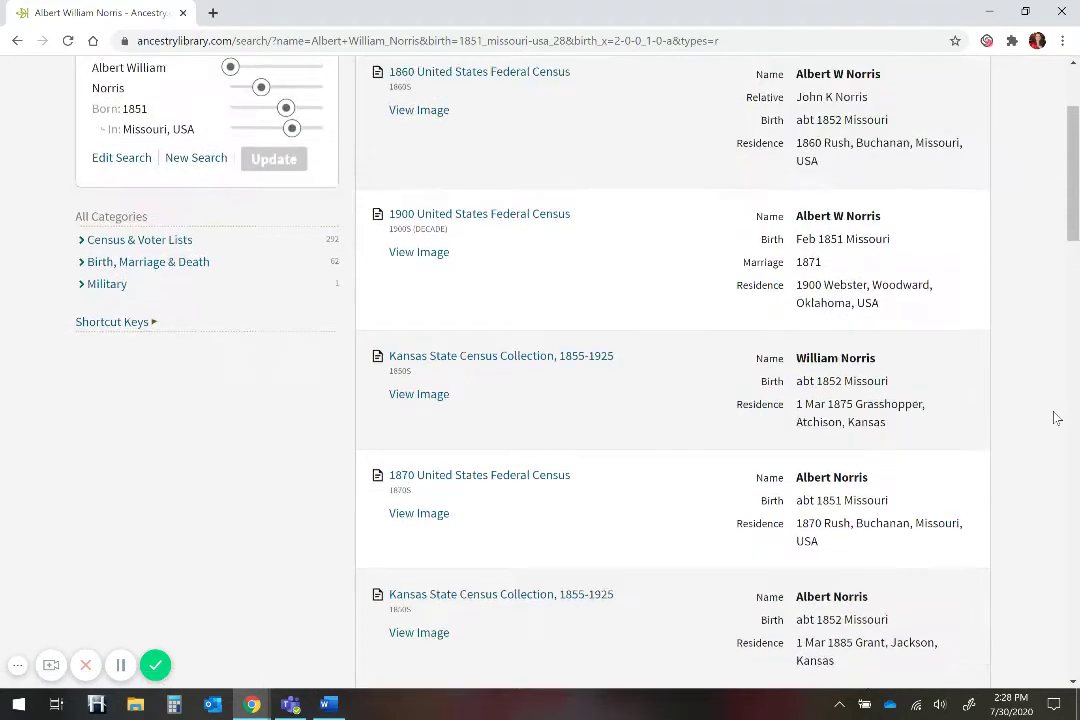
scroll(1053, 417, up, 1)
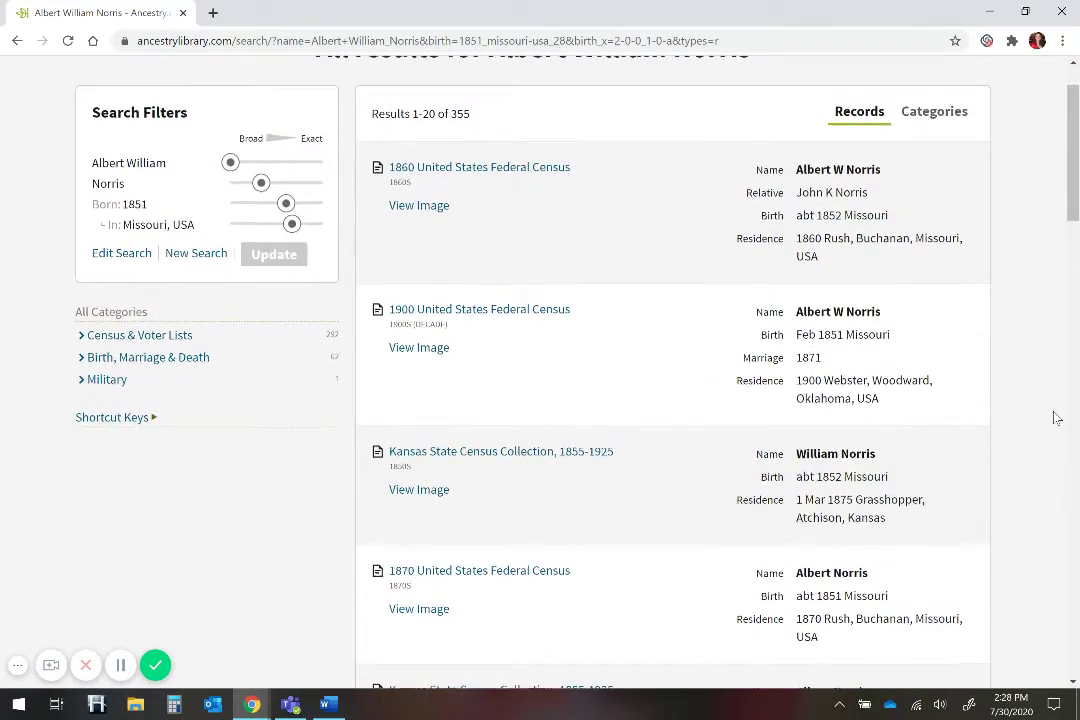
scroll(1055, 417, up, 1)
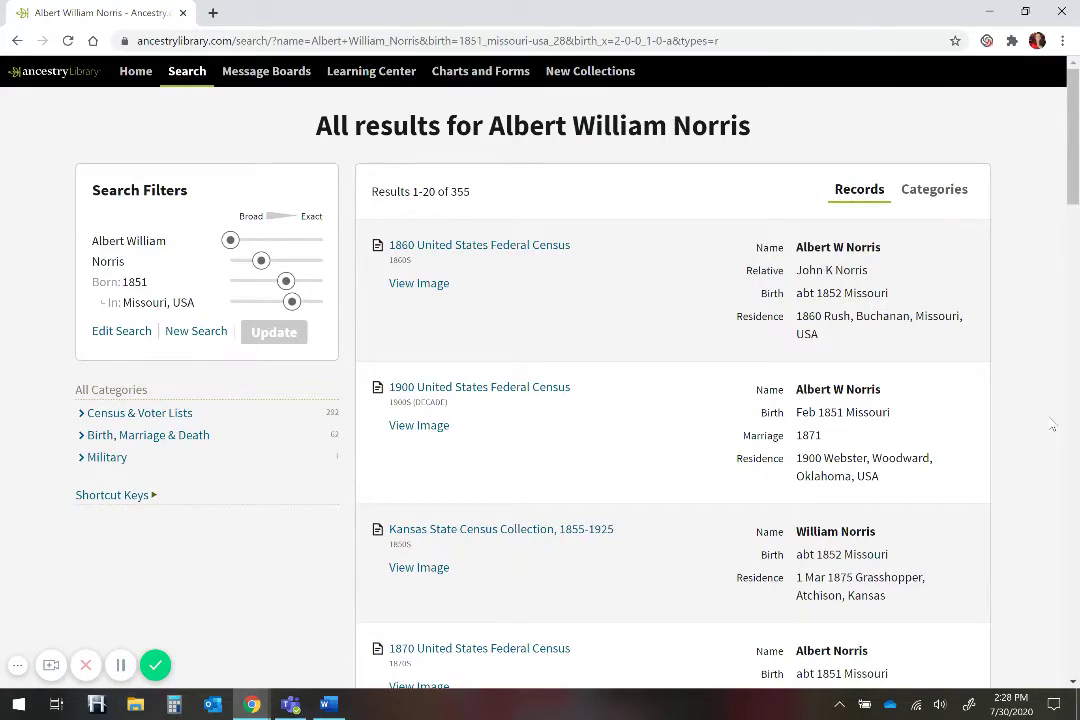
Browse further down the results, return to the beginning and preview the 1875 Kansas State Census Collection record.
scroll(1053, 424, down, 1)
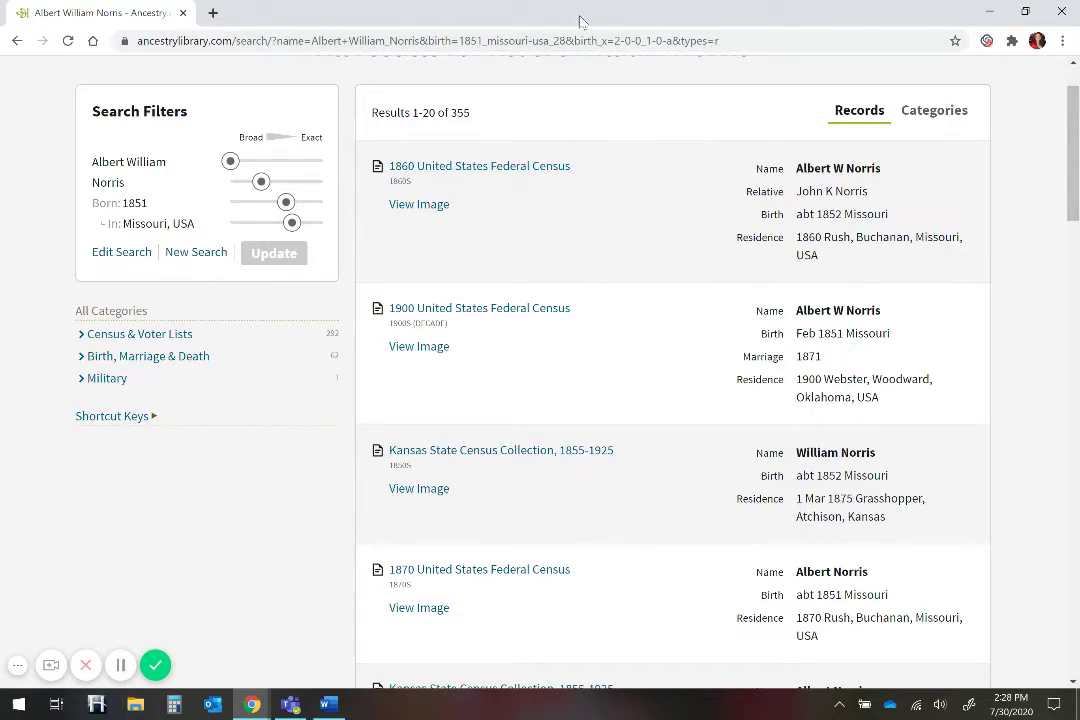
scroll(563, 344, down, 4)
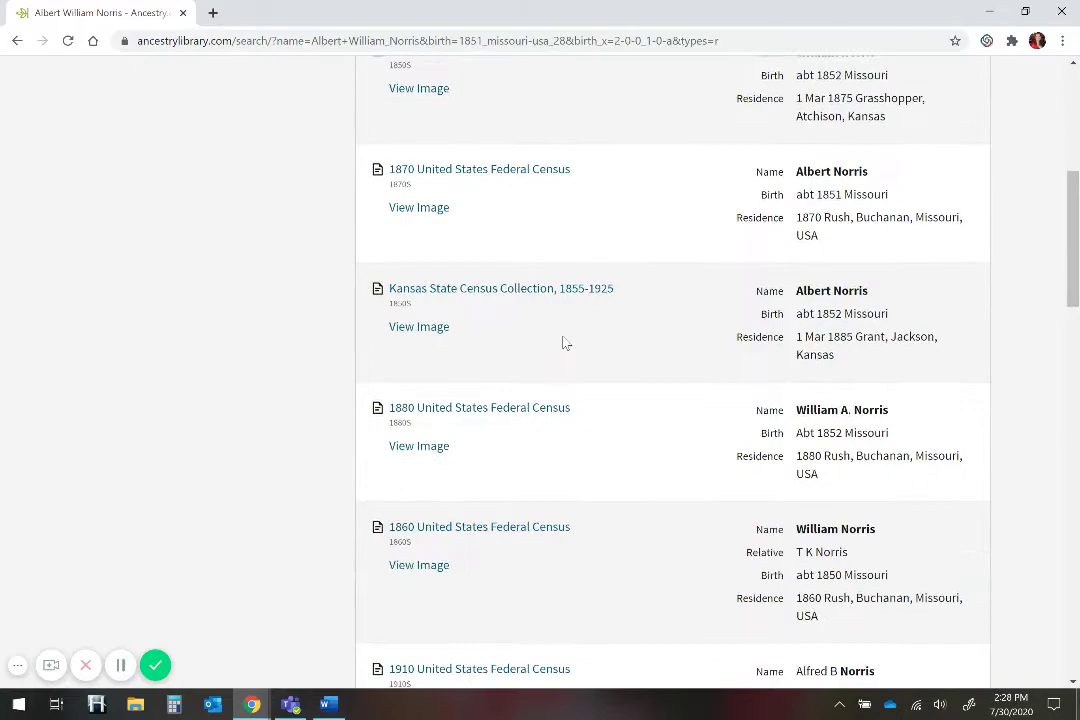
scroll(566, 342, down, 3)
scroll(741, 397, up, 7)
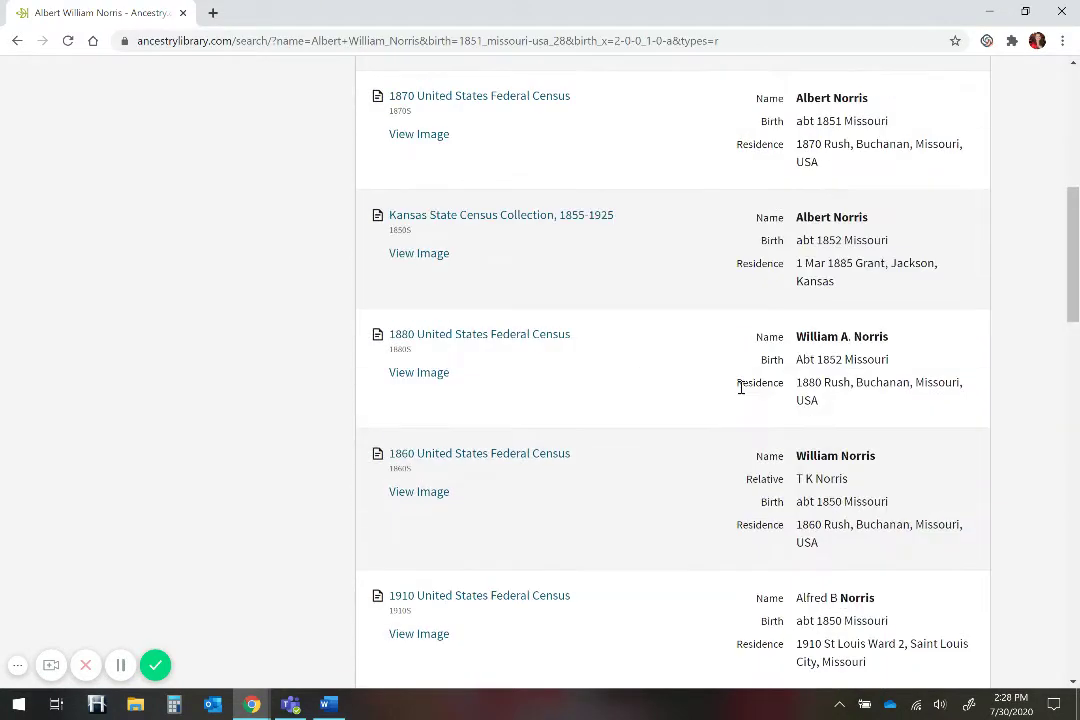
scroll(741, 385, up, 1)
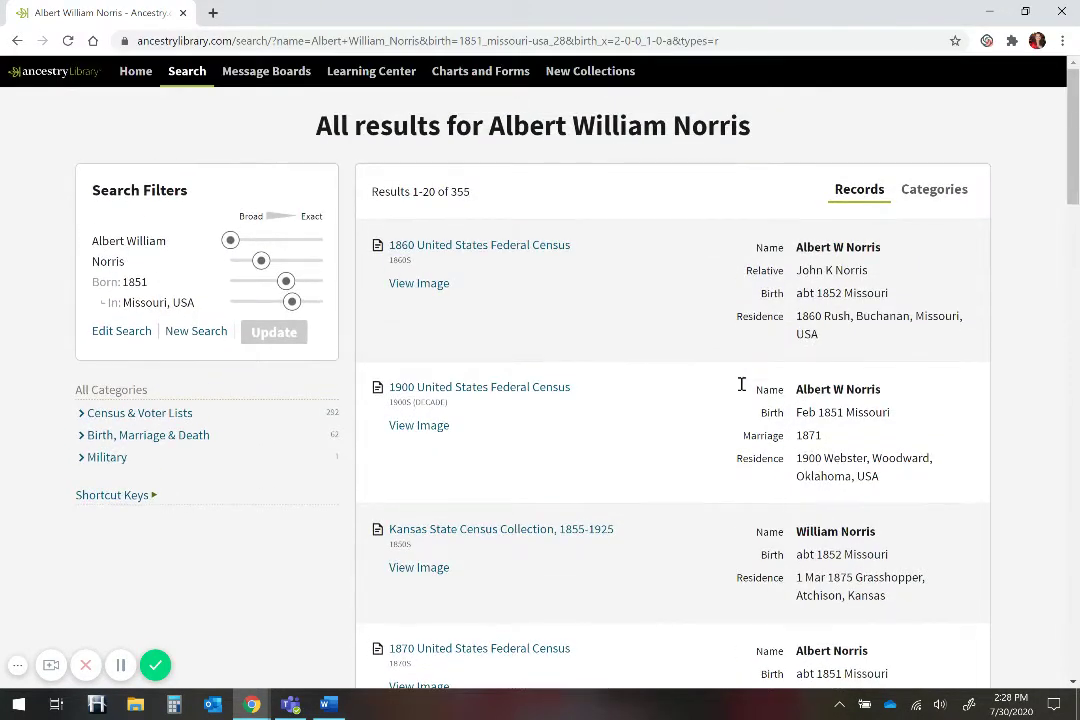
mouse_move(480, 529)
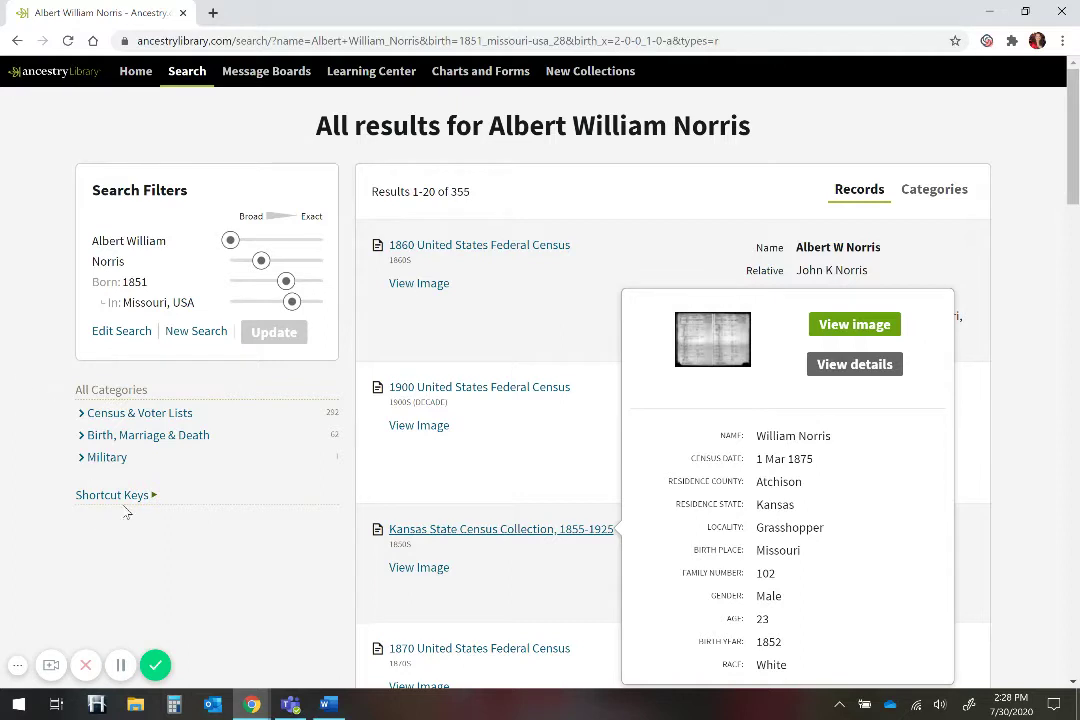
Narrow the results to the Marriage & Divorce records within Birth, Marriage & Death and review the listed records.
click(147, 440)
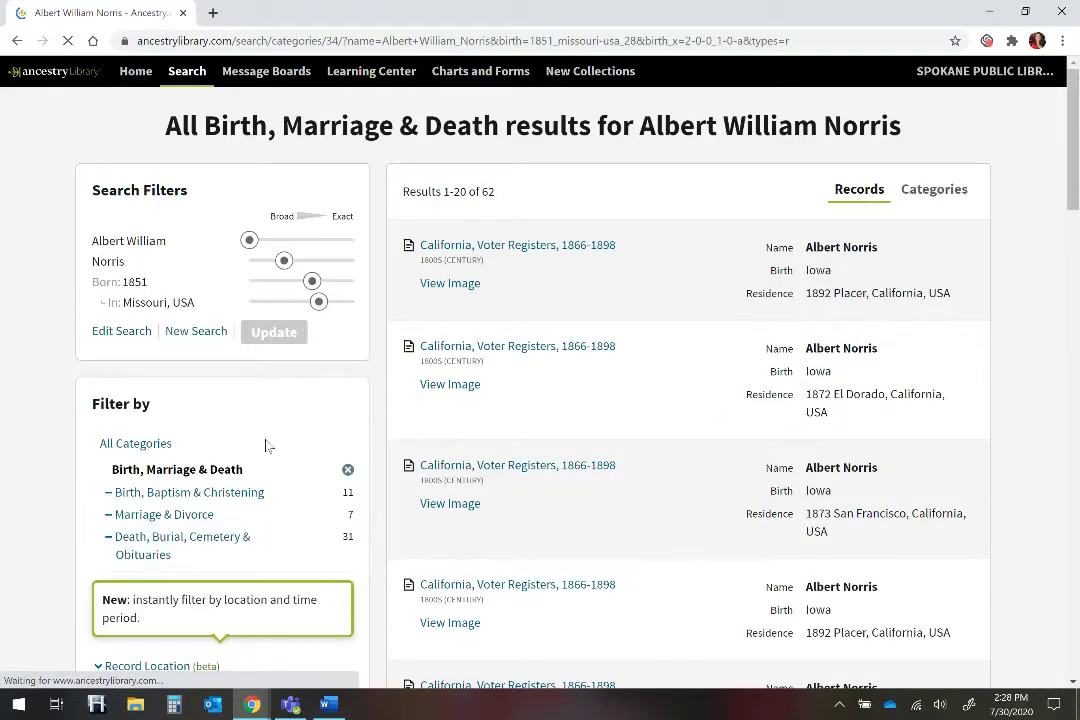
click(164, 514)
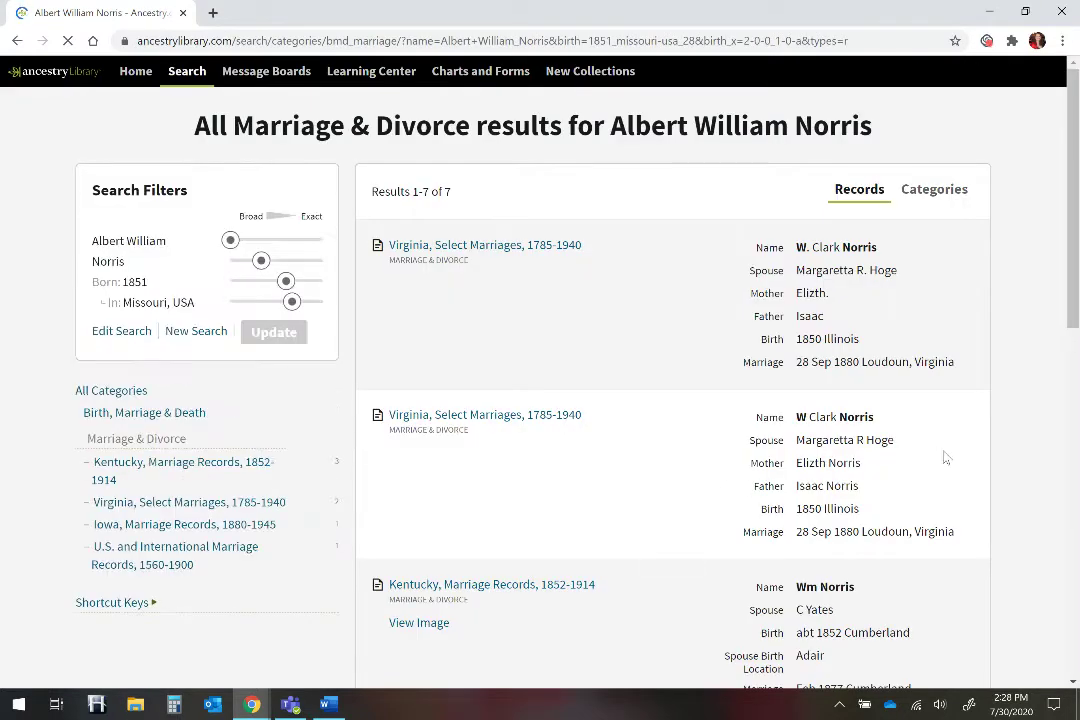
scroll(1051, 482, down, 7)
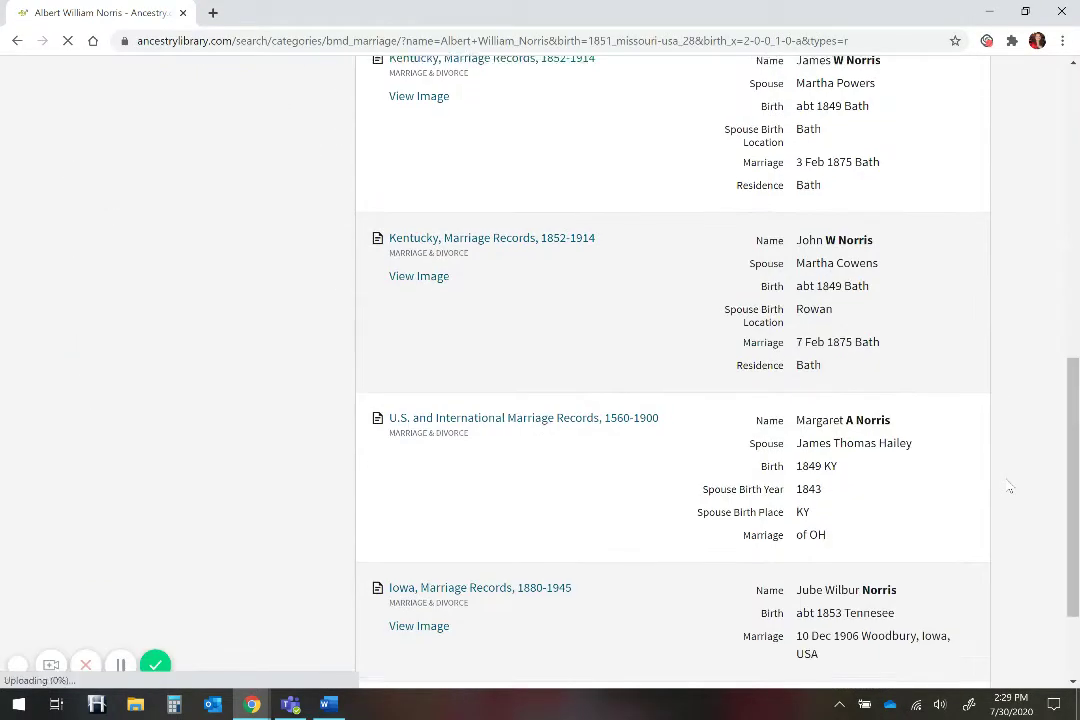
scroll(1010, 487, down, 2)
scroll(1010, 487, up, 6)
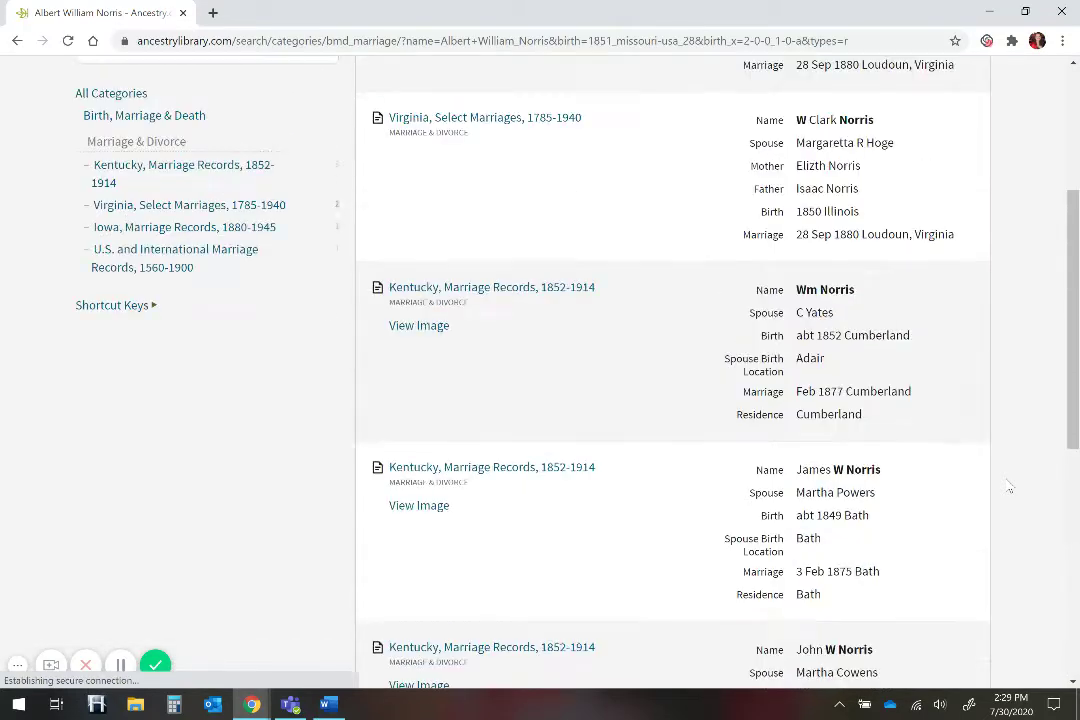
scroll(1010, 487, up, 3)
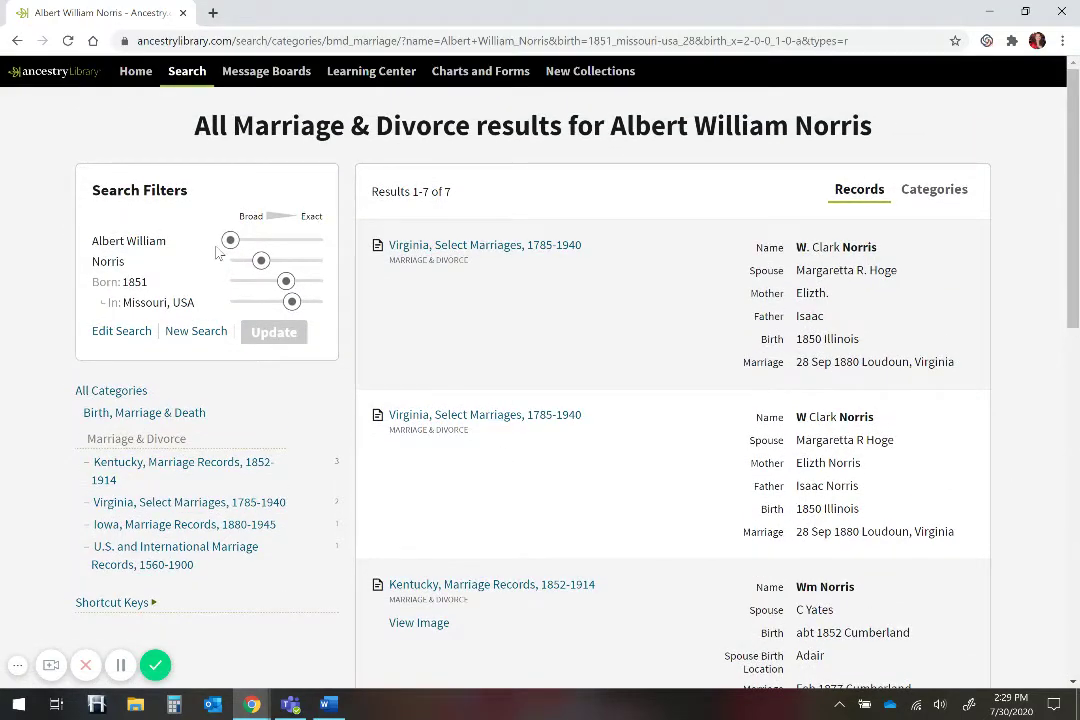
Open the Missouri, Marriage Records, 1805-2002 collection from the Marriage & Divorce category of Birth, Marriage & Death.
mouse_move(186, 70)
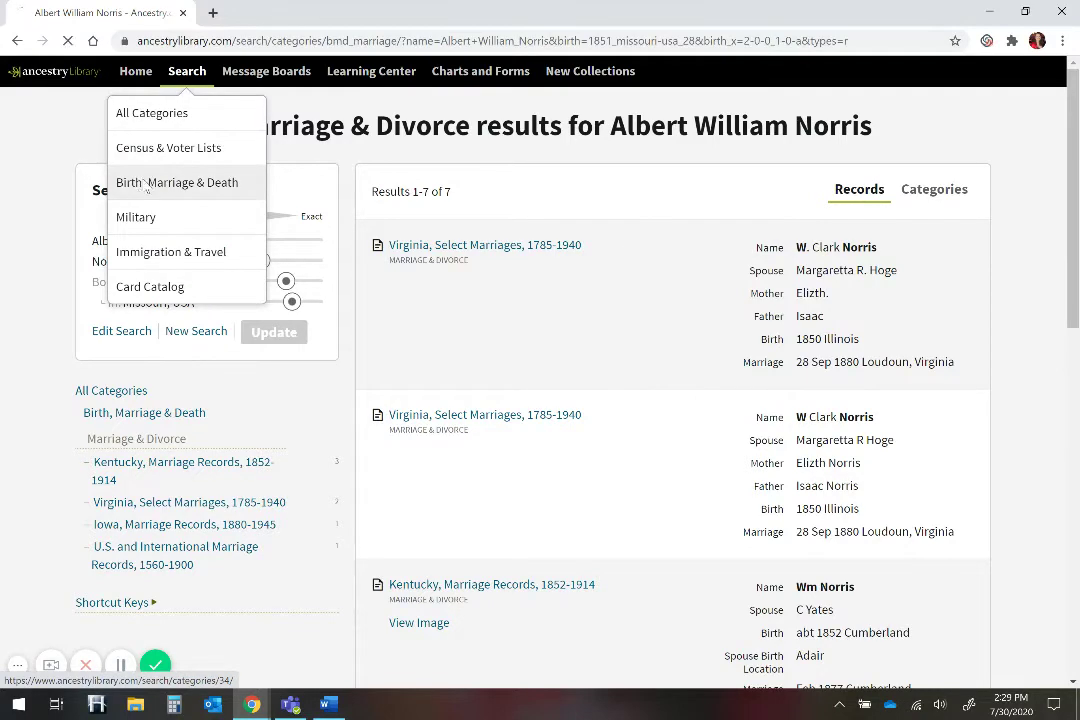
click(145, 186)
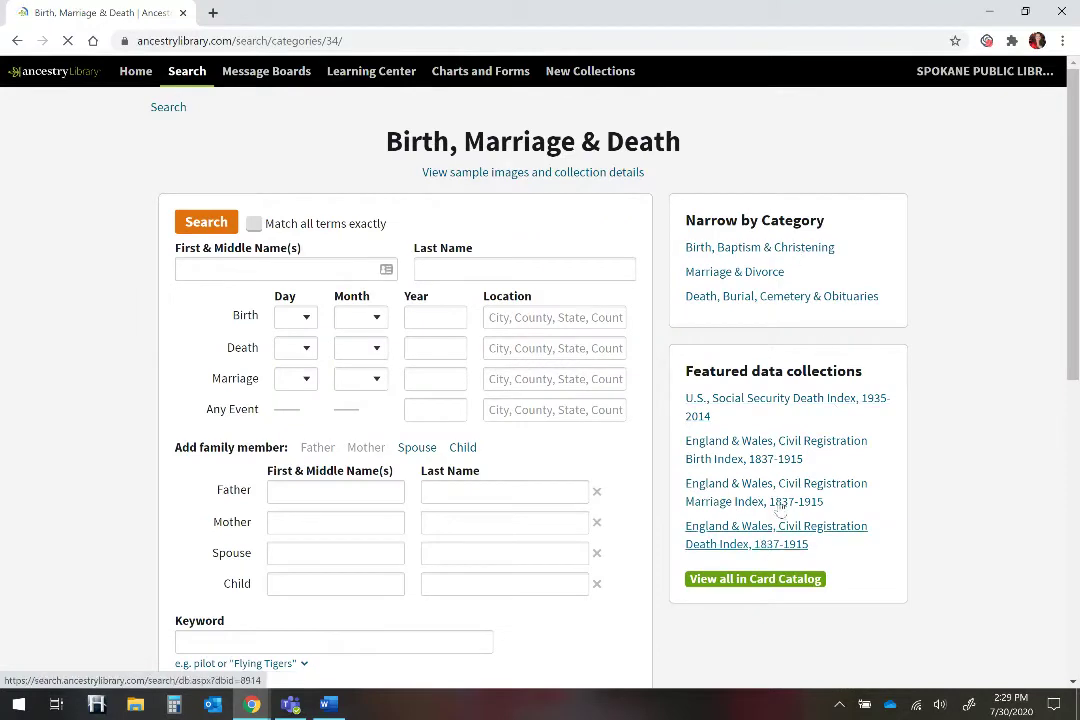
click(704, 278)
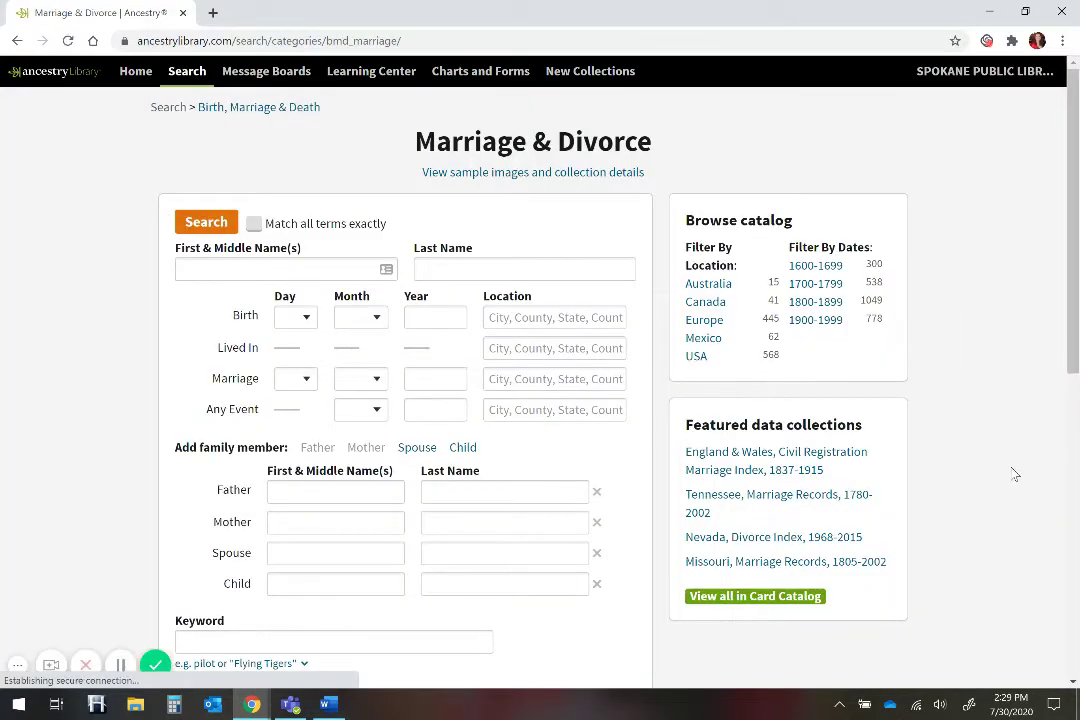
scroll(866, 655, down, 1)
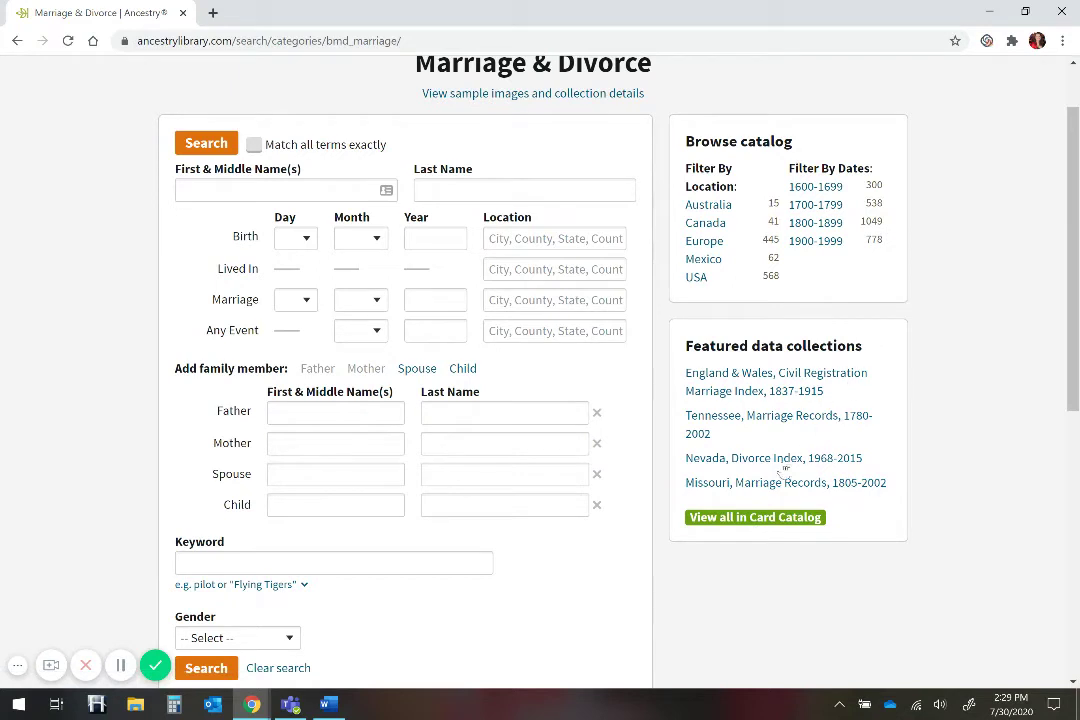
click(716, 485)
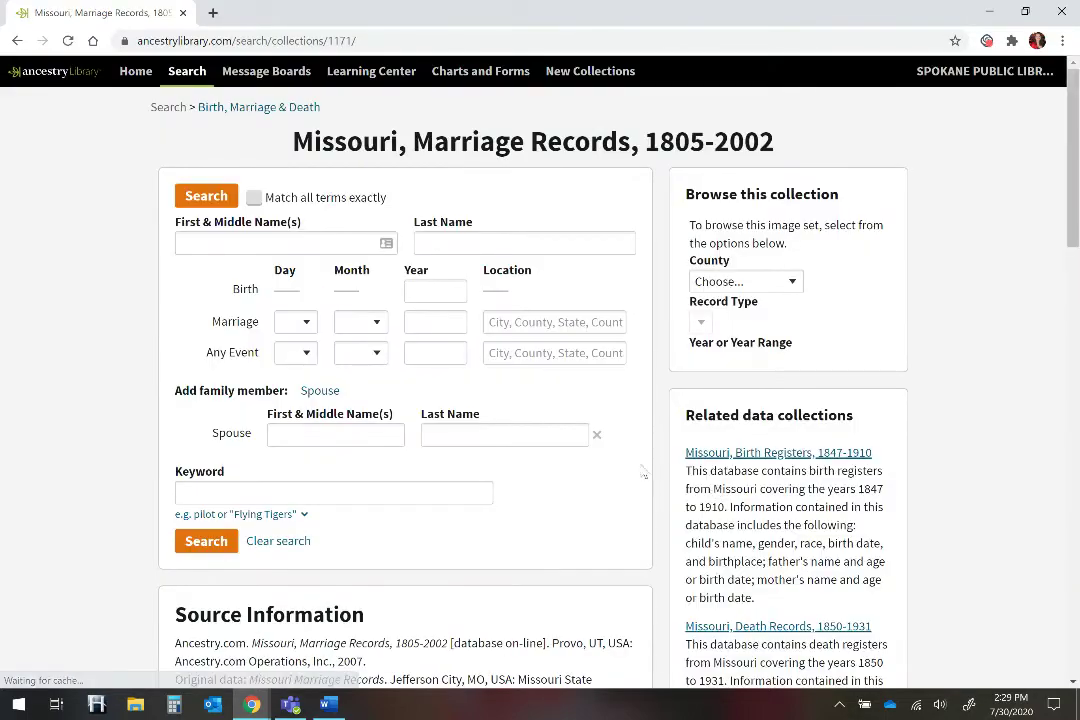
Read the source information and description of the Missouri marriage collection, and return to its search form.
scroll(465, 414, down, 3)
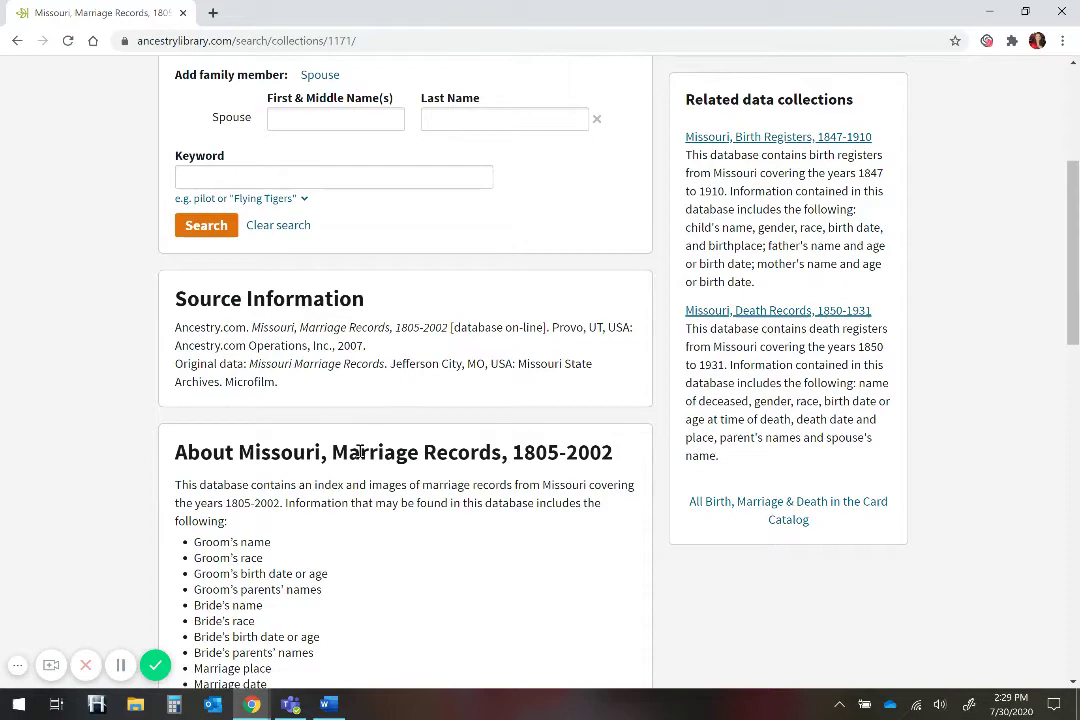
scroll(358, 448, down, 1)
scroll(360, 450, down, 5)
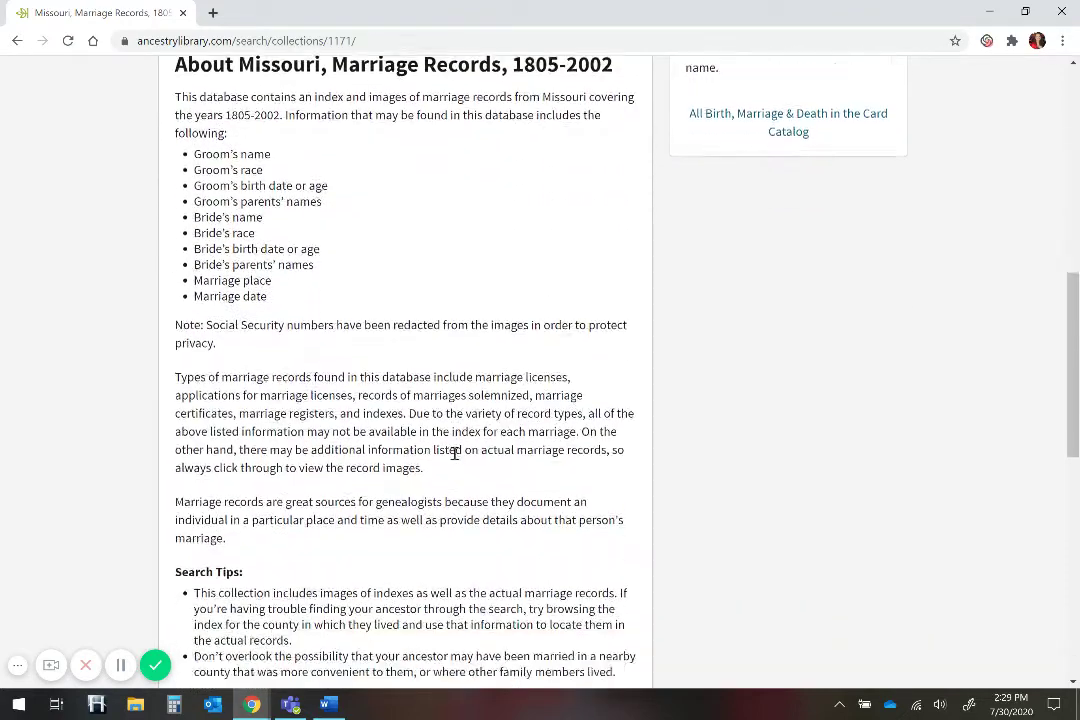
scroll(334, 487, up, 2)
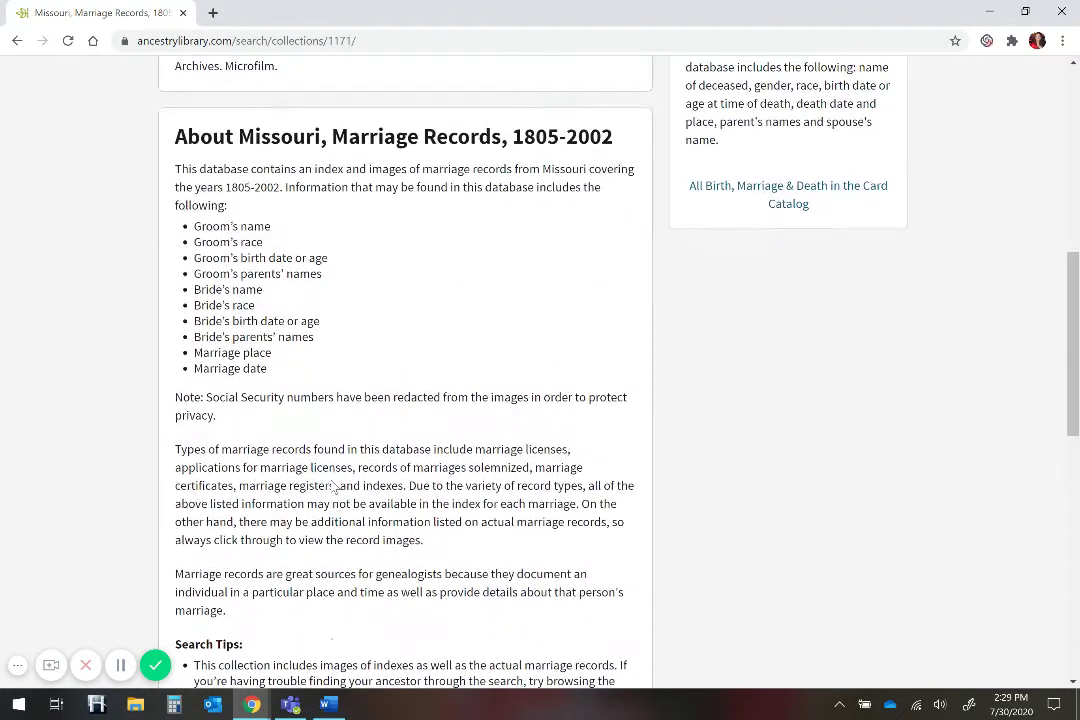
scroll(334, 482, up, 1)
scroll(332, 482, up, 2)
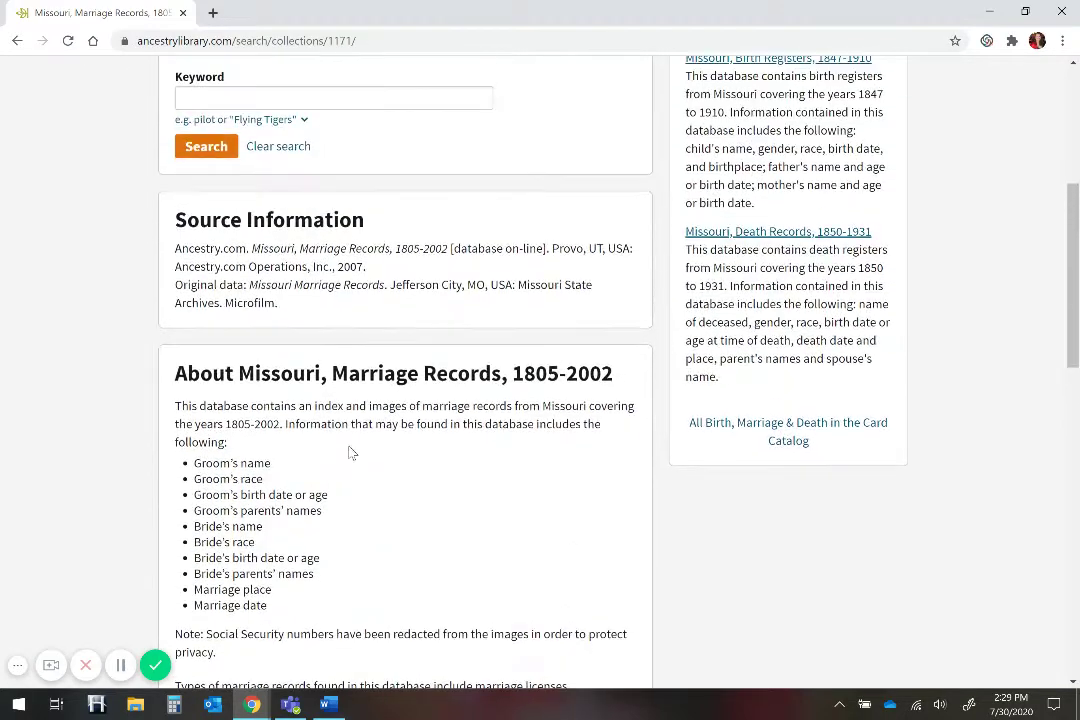
scroll(350, 452, up, 5)
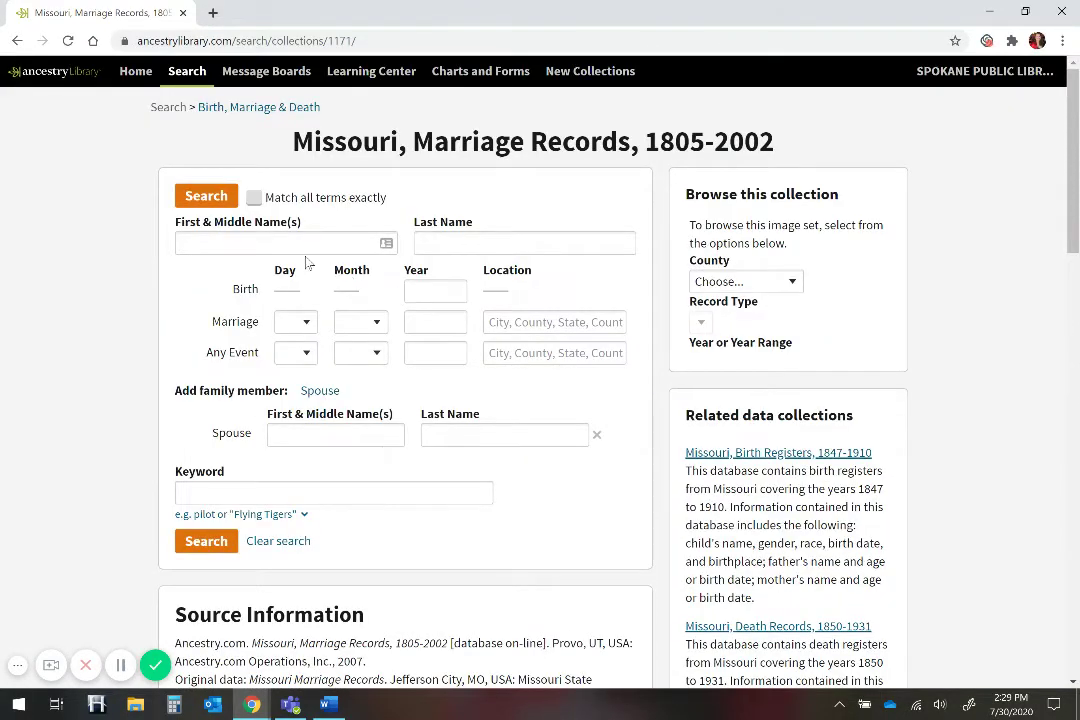
Fill in the ancestor's first and last name and set the marriage year to 1871.
click(287, 241)
text(Albert)
key(Tab)
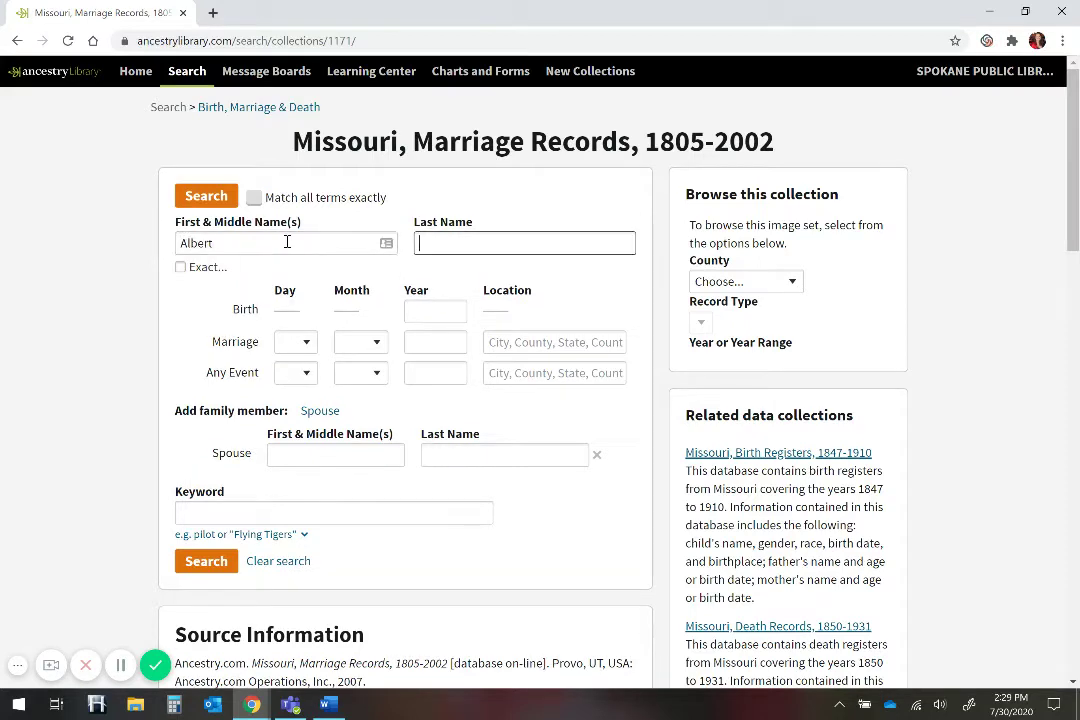
text(Norris)
click(430, 340)
text(1871)
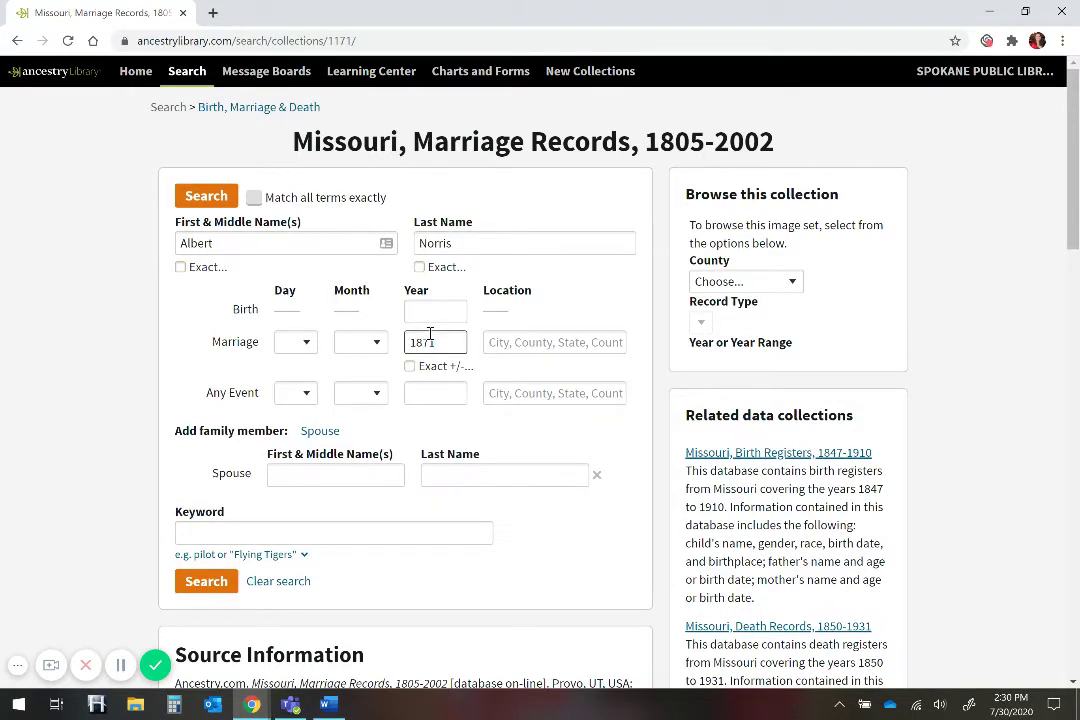
Set the marriage location to Buchanan County, Missouri, USA and run the search.
key(Tab)
text(bUCHA)
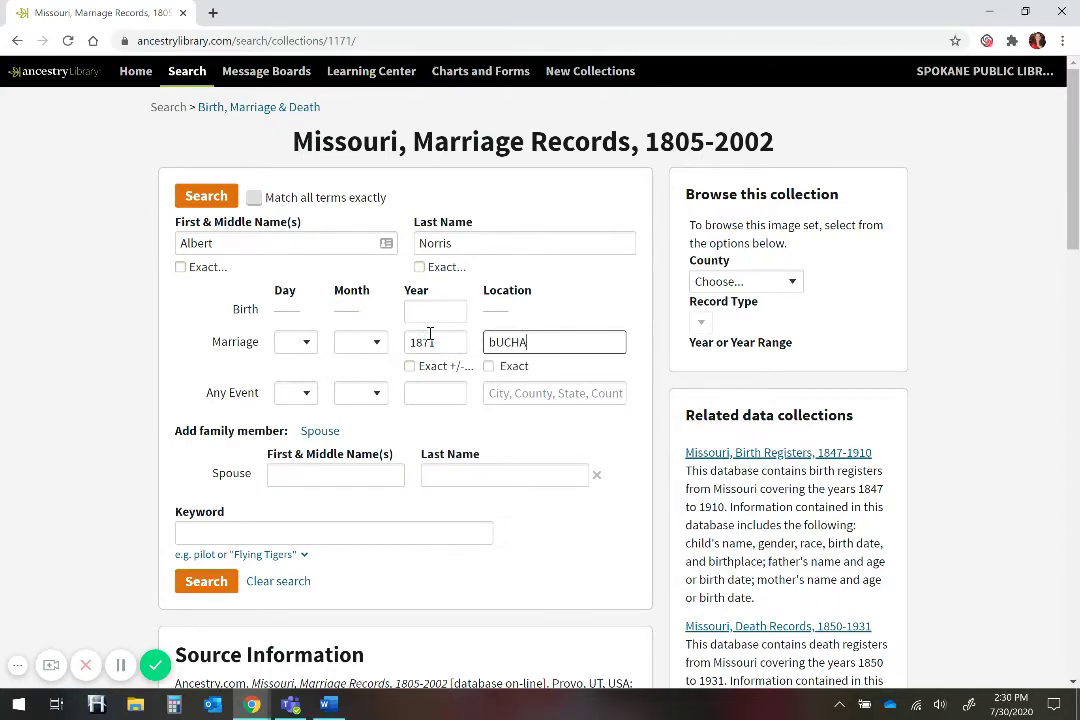
key(BackSpace)
key(BackSpace)
key(BackSpace)
key(BackSpace)
key(BackSpace)
text(buchanan C)
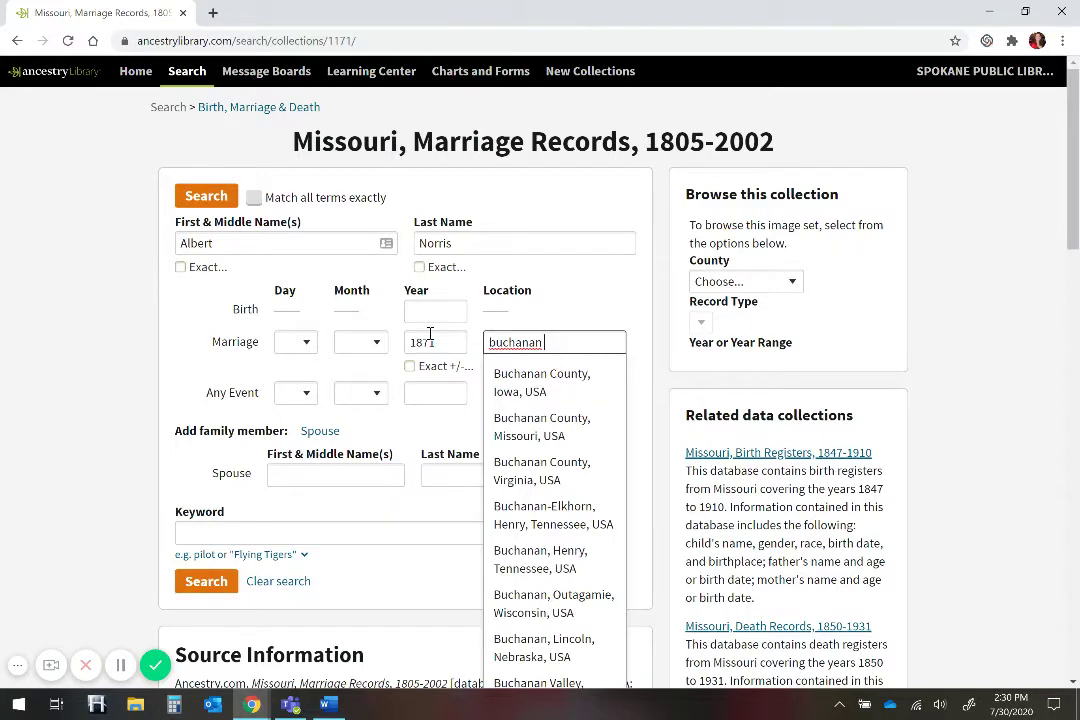
click(558, 434)
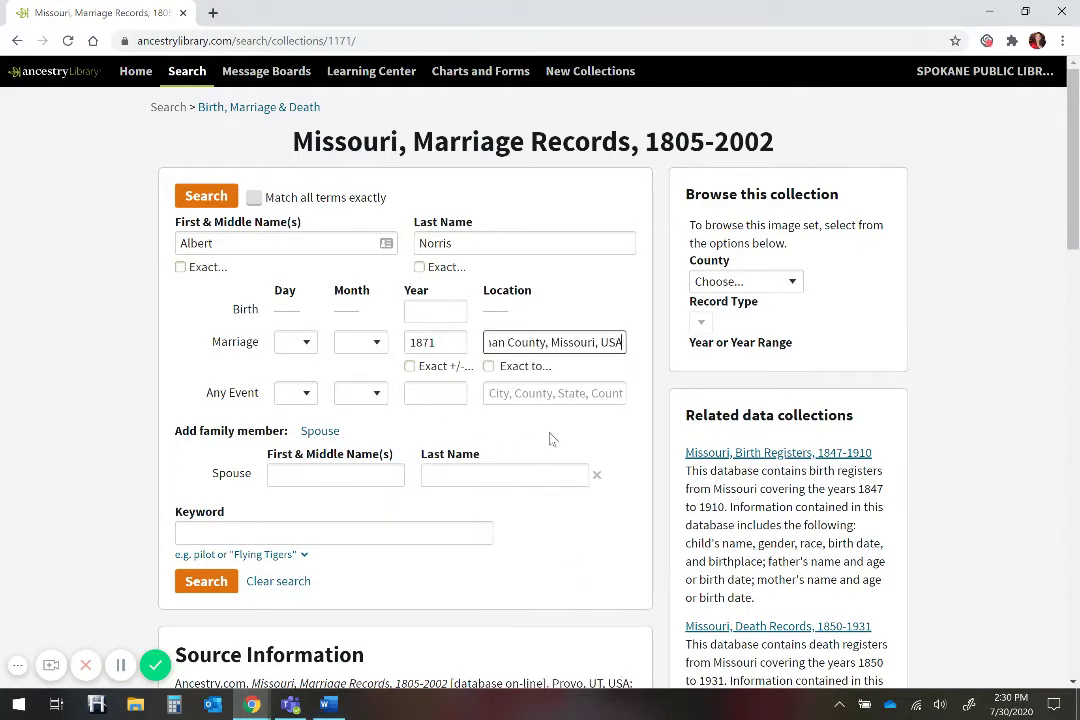
click(222, 200)
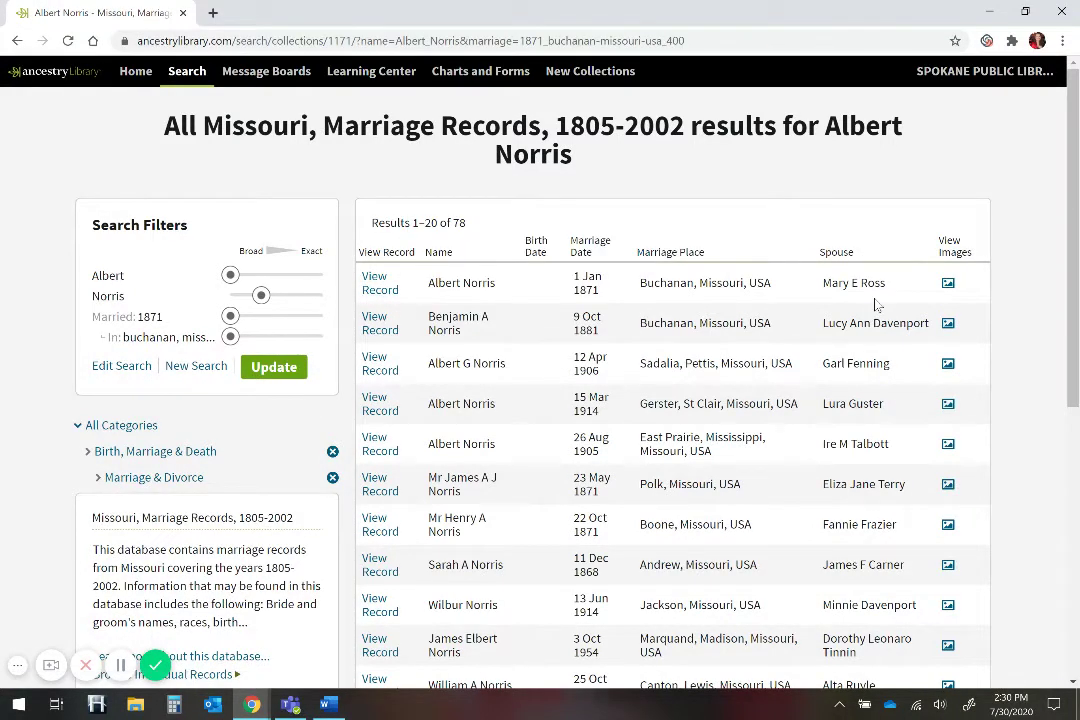
Open the image of the 1 Jan 1871 Buchanan, Missouri marriage record and enlarge it to read the entry.
click(384, 287)
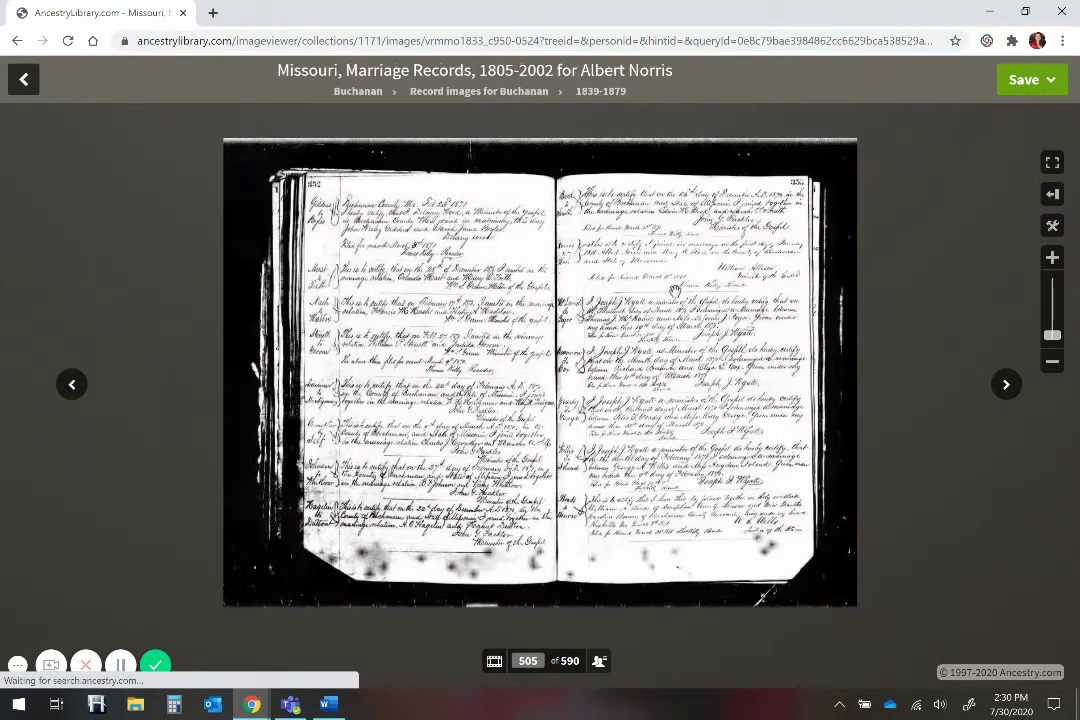
click(1054, 258)
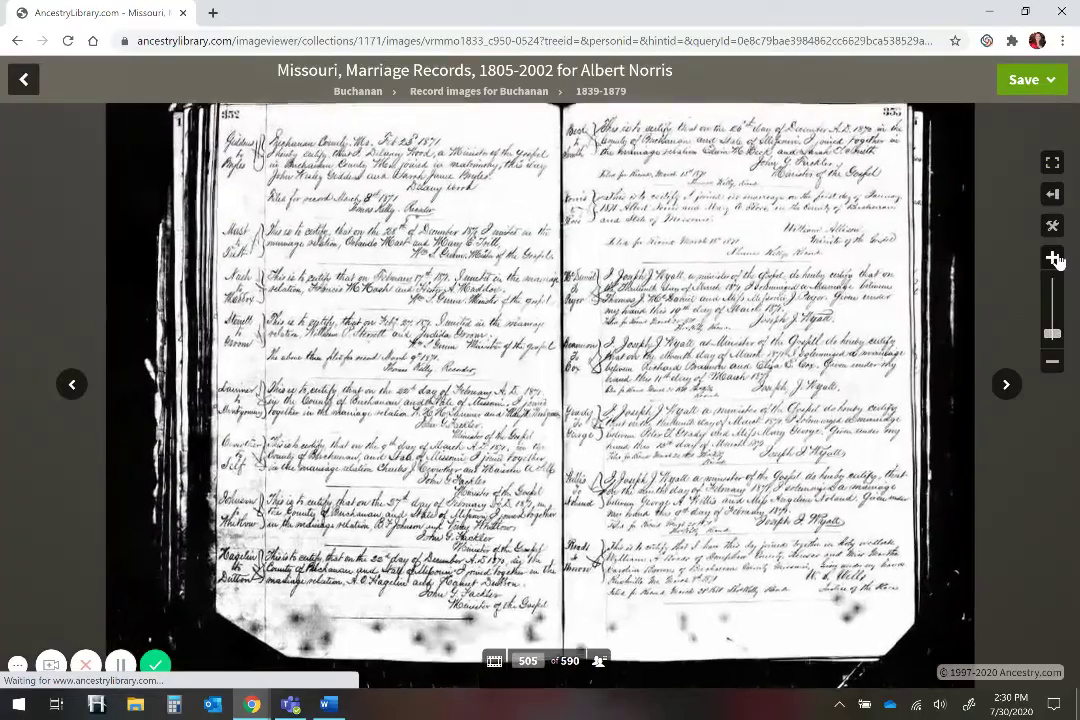
click(1054, 258)
click(1054, 258)
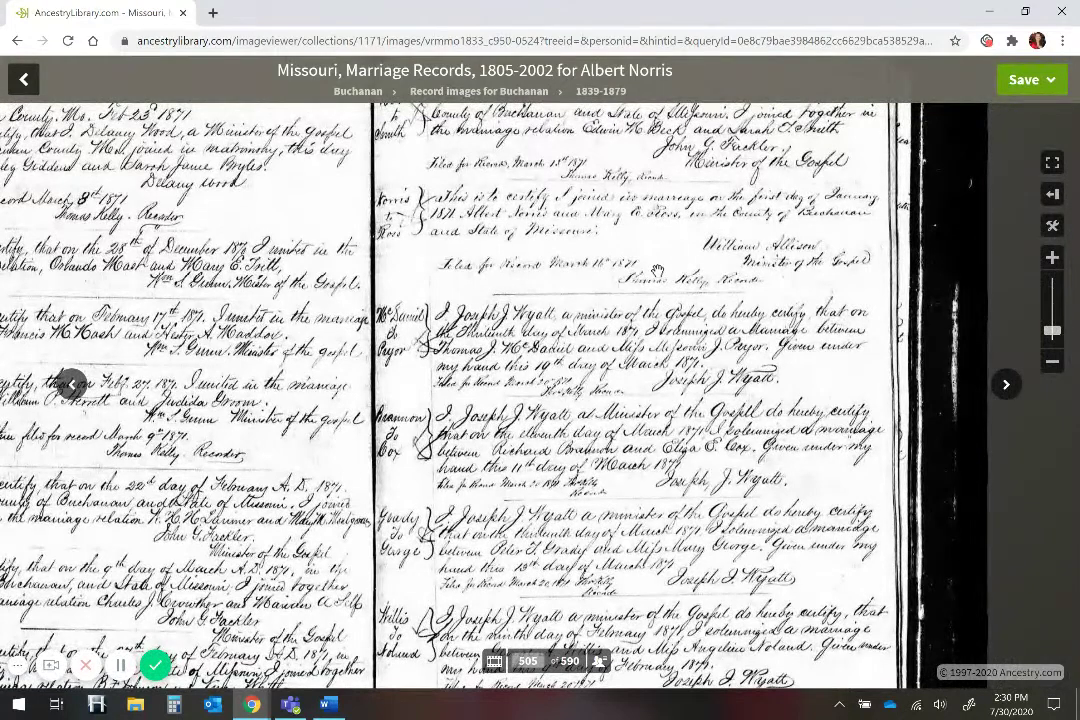
Examine the save options and image tools for the marriage record image, and return to the search results.
click(1038, 88)
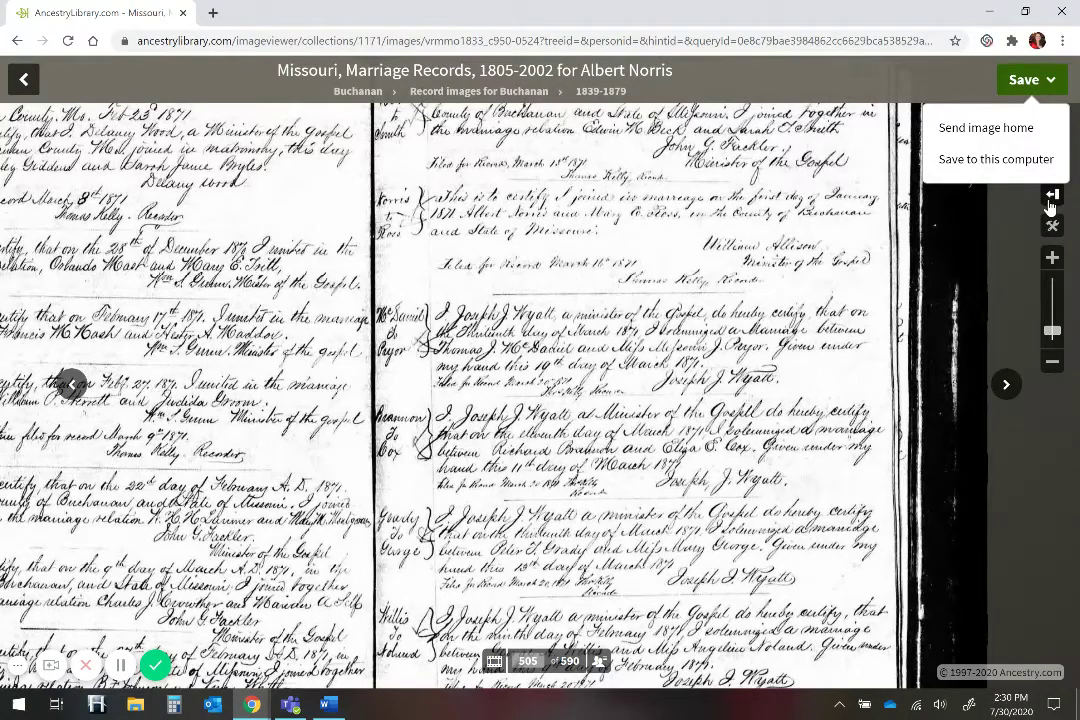
click(1051, 196)
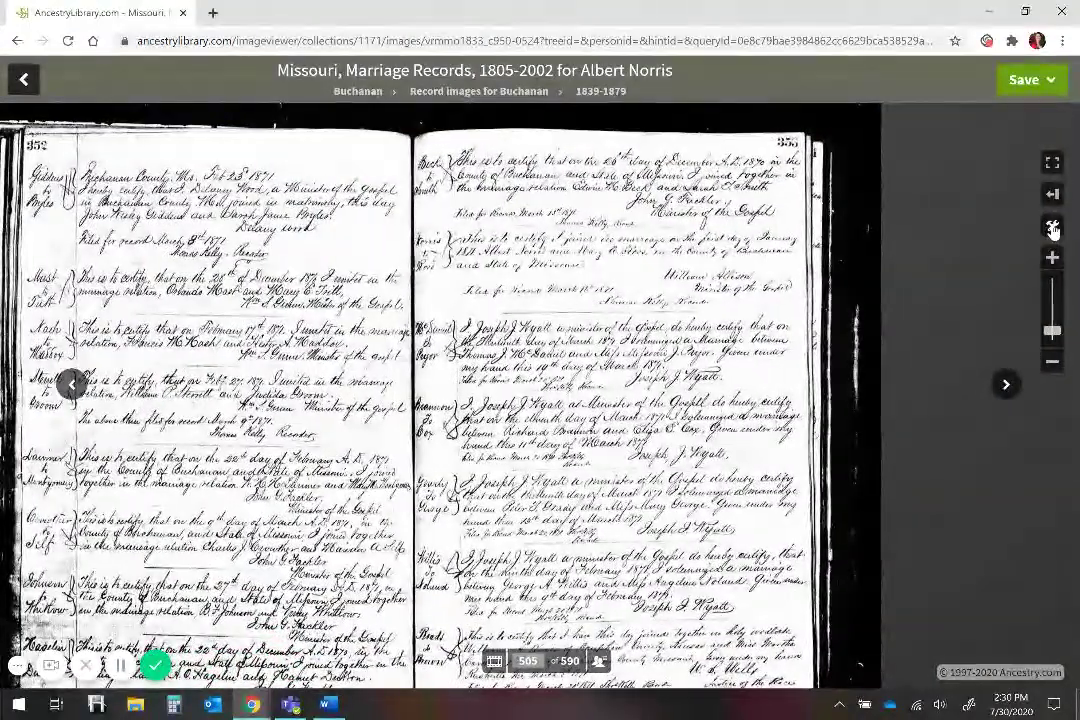
click(1052, 226)
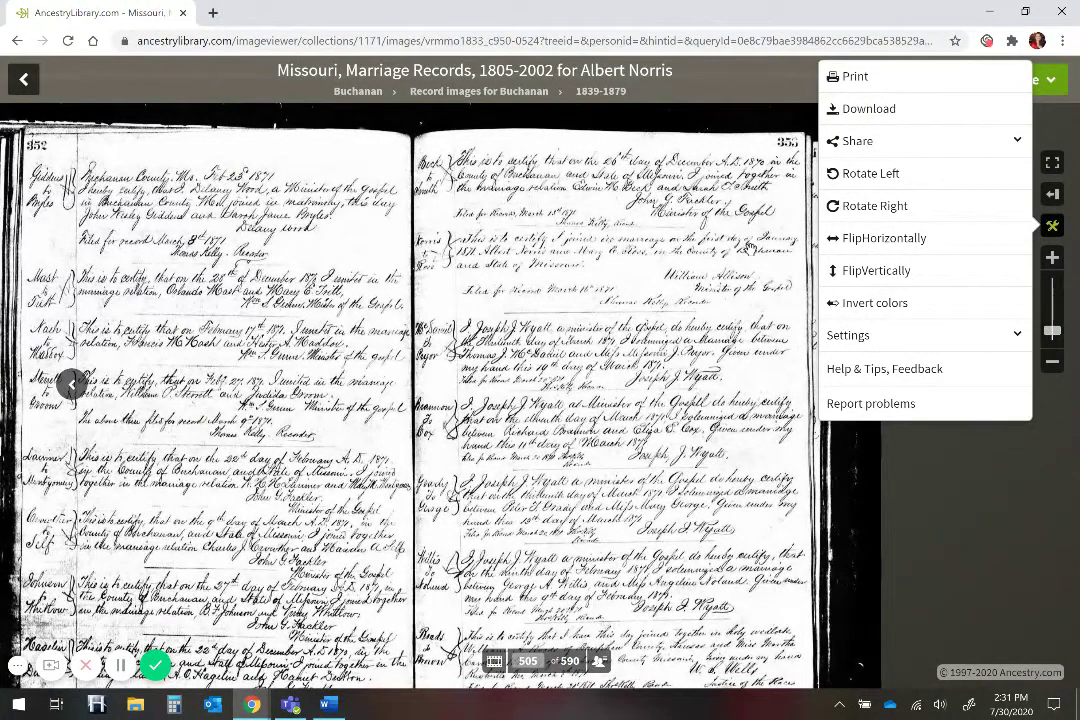
click(873, 470)
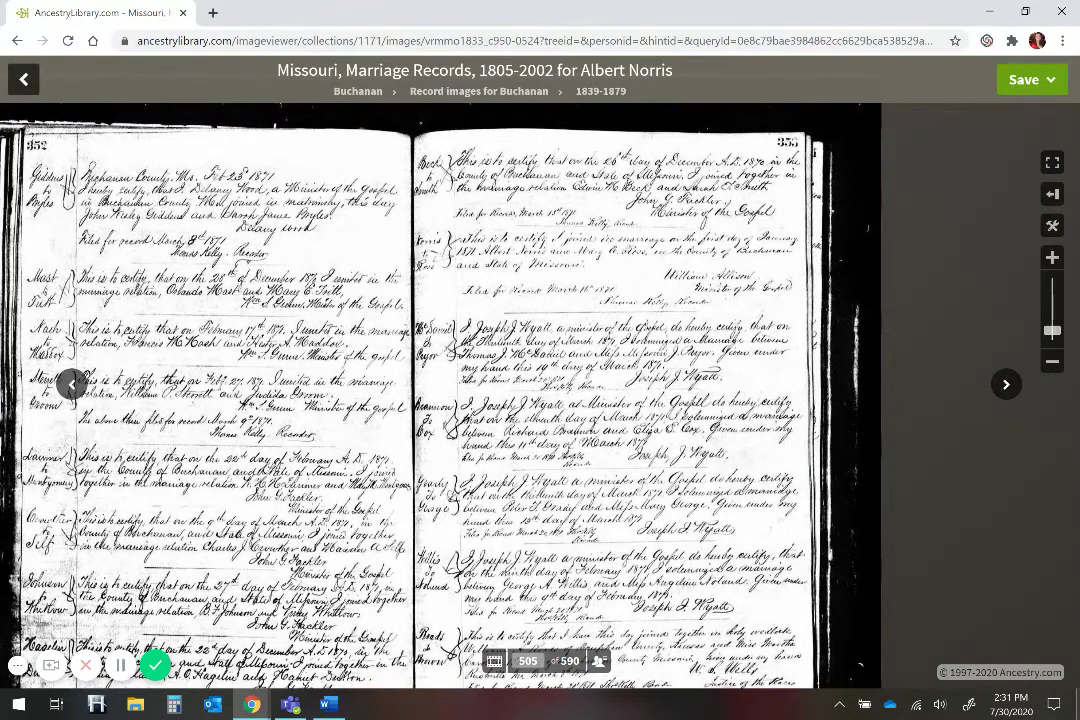
drag(416, 324, 552, 336)
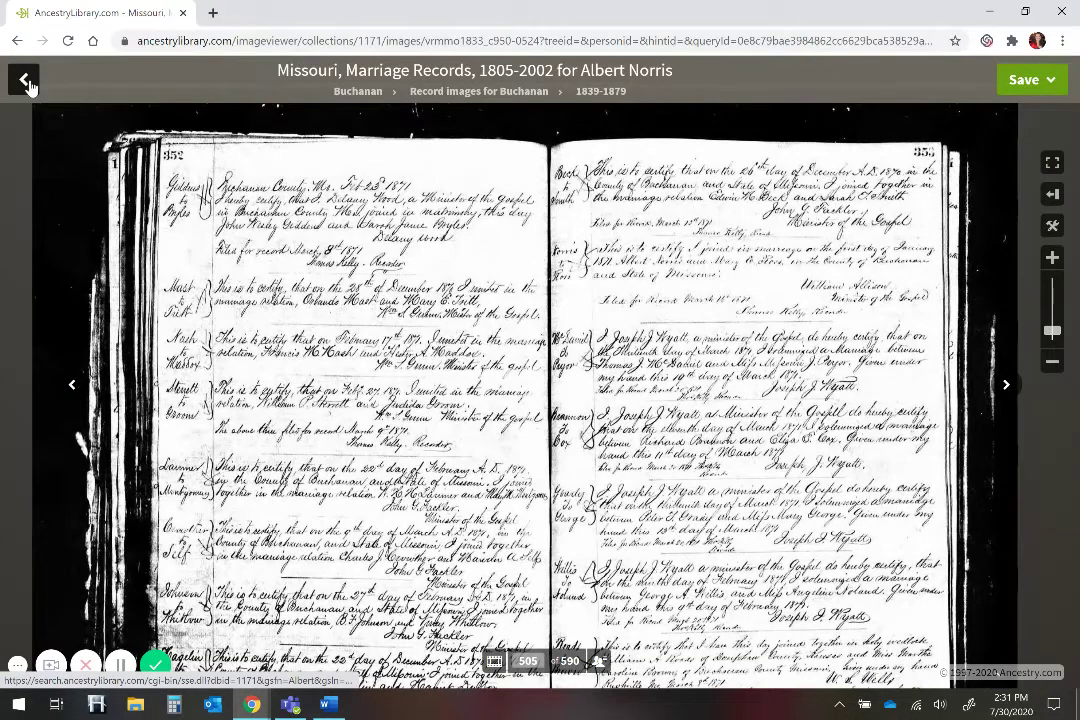
click(28, 88)
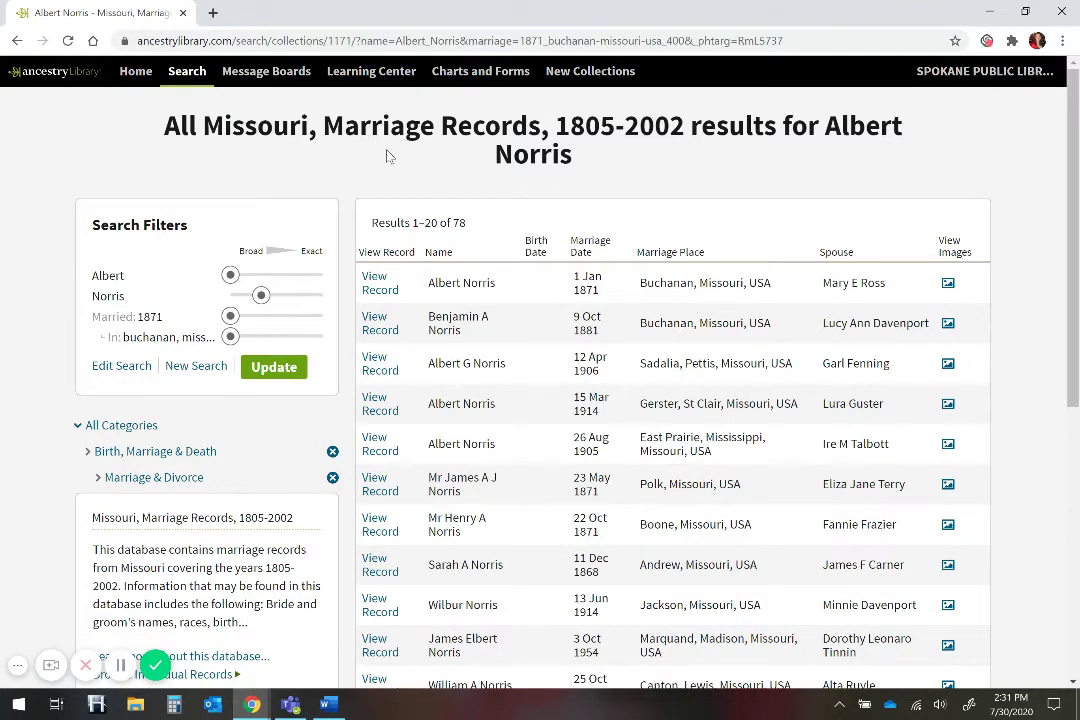
Open Charts and Forms and look through the downloadable research charts.
click(475, 78)
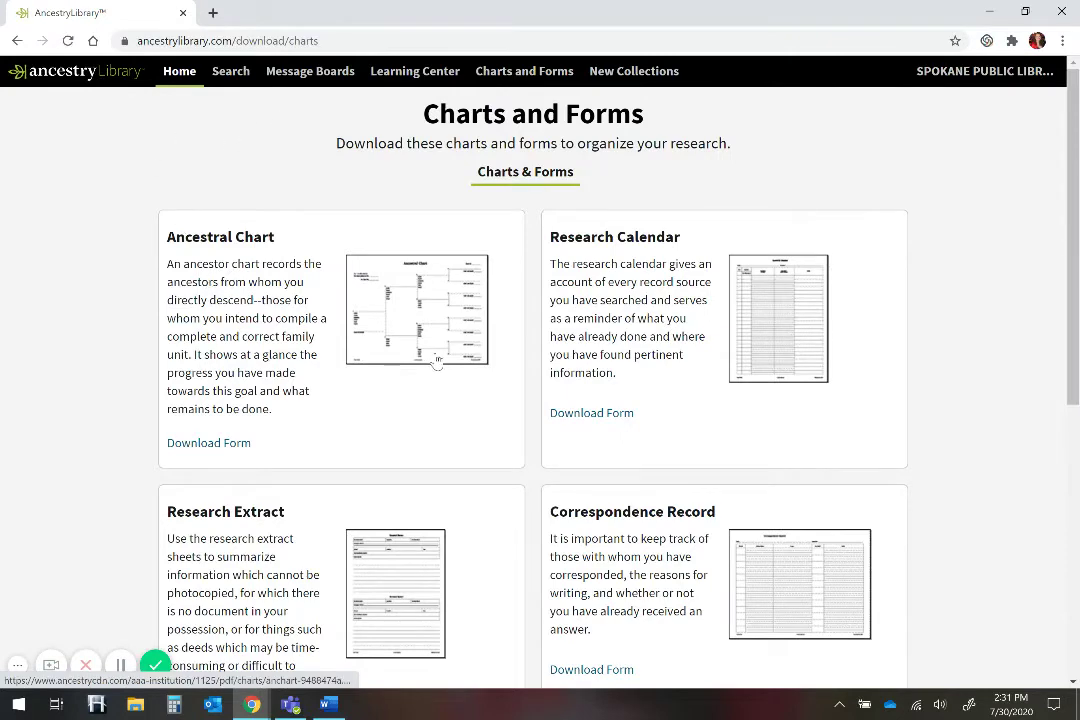
scroll(914, 374, down, 2)
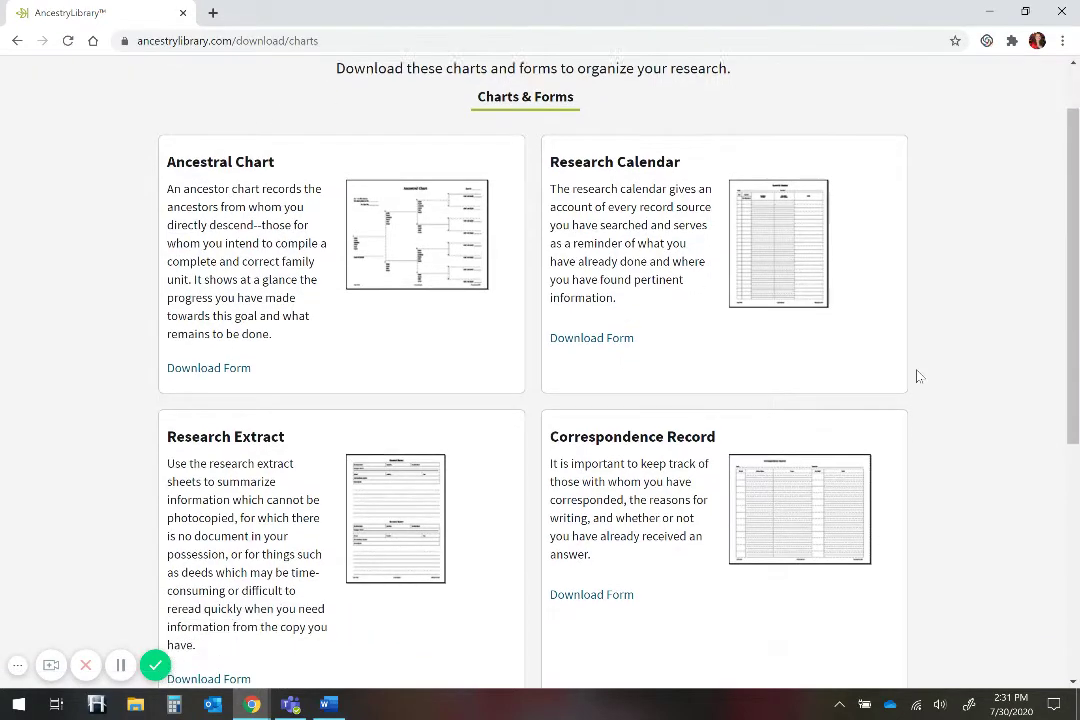
scroll(918, 376, down, 1)
scroll(918, 376, up, 2)
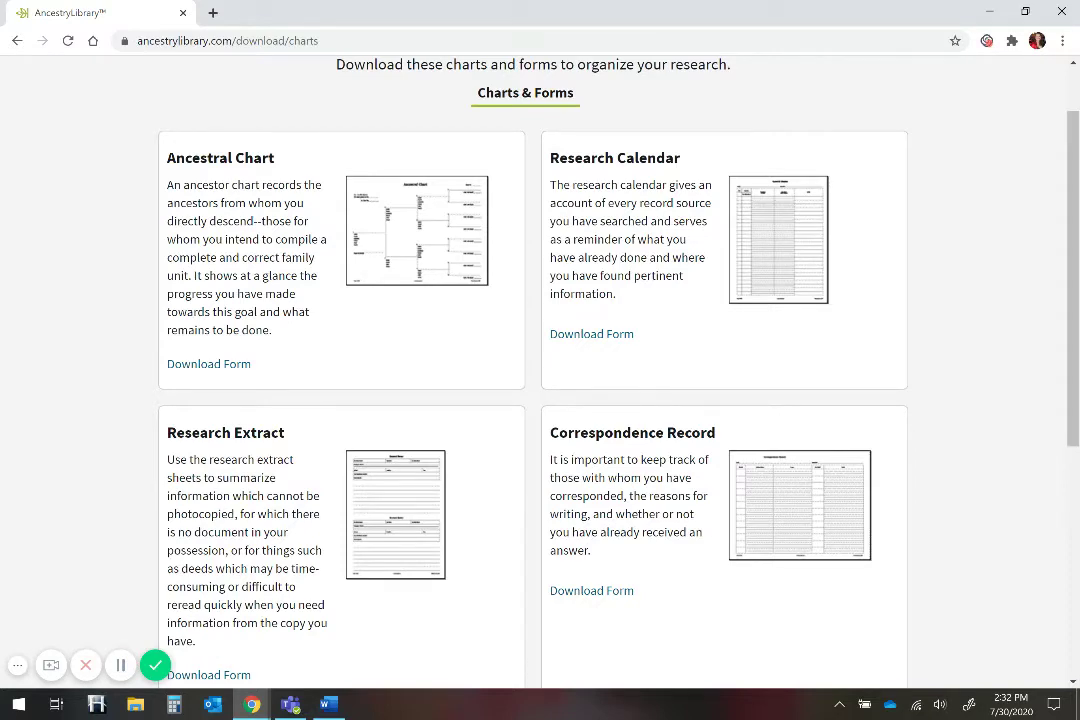
scroll(704, 125, up, 2)
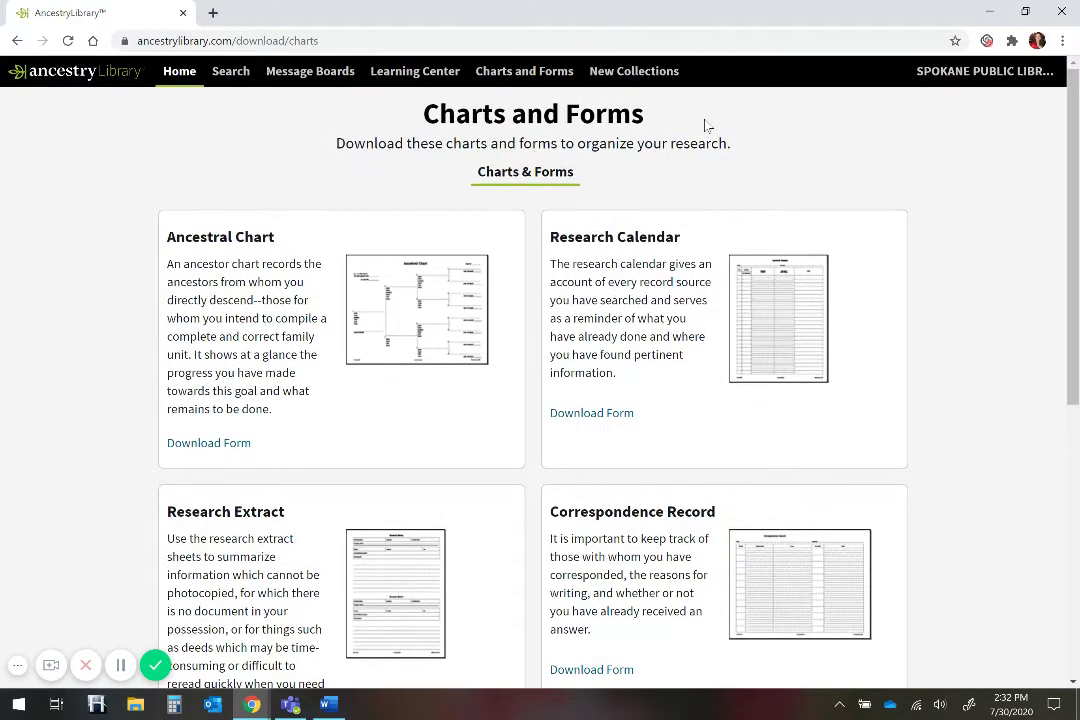
Open the New Collections listing in the Card Catalog.
click(625, 75)
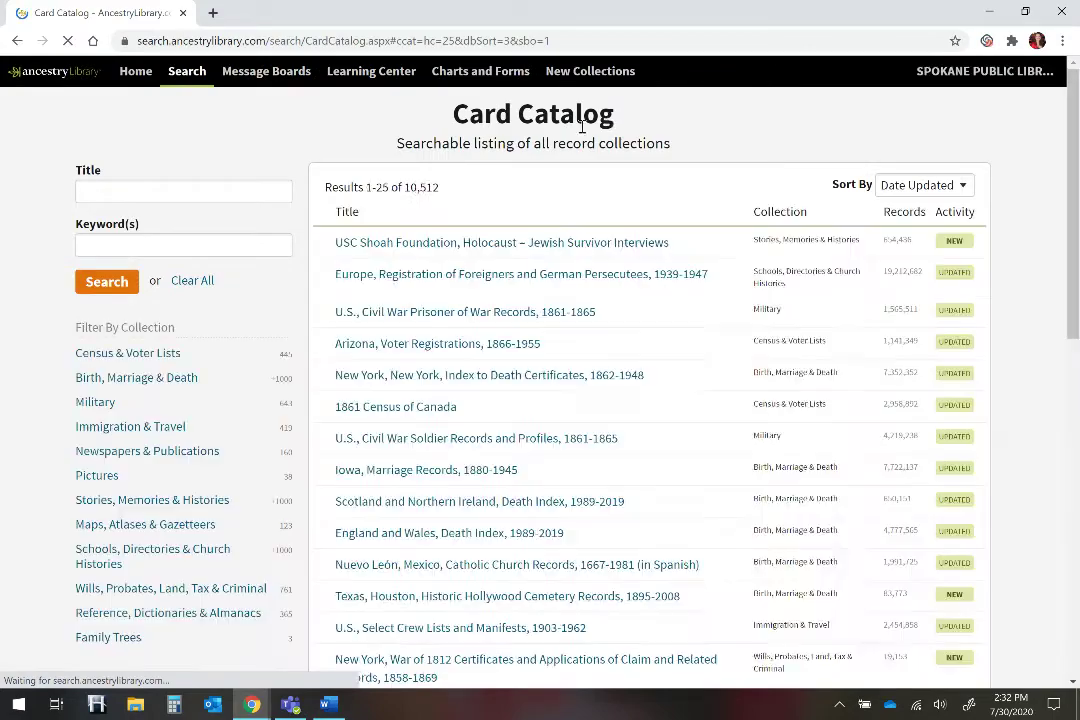
Look through the newly added and updated record collections, the catalog filters, and the description of the USC Shoah Foundation interviews collection.
scroll(985, 372, down, 5)
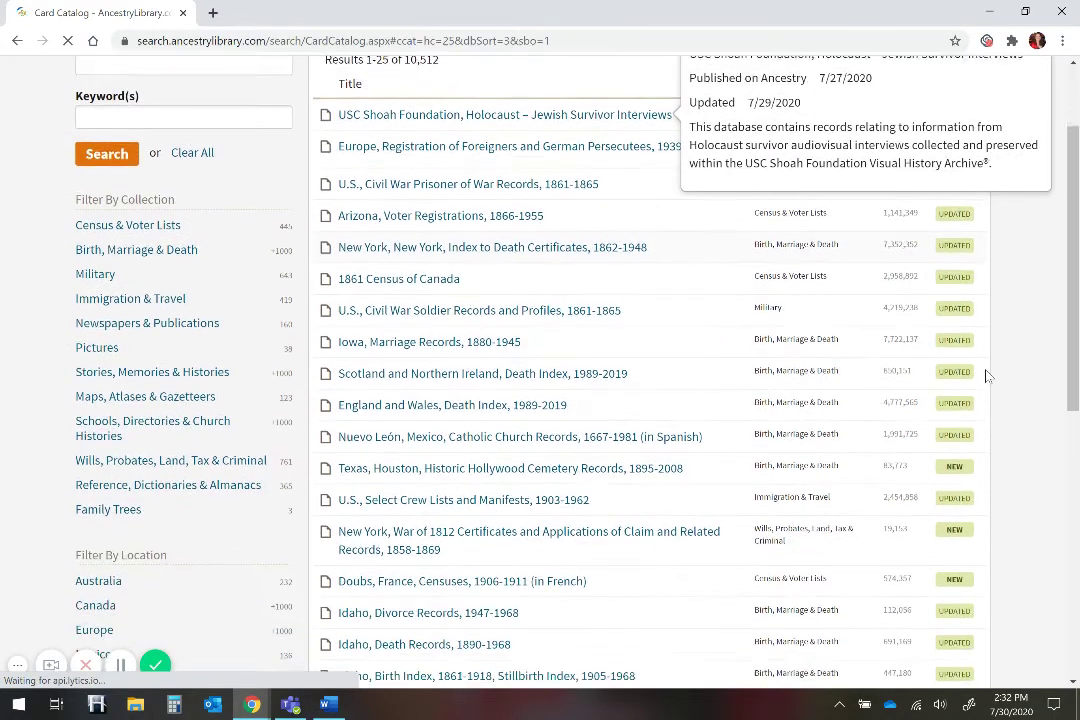
scroll(985, 375, down, 4)
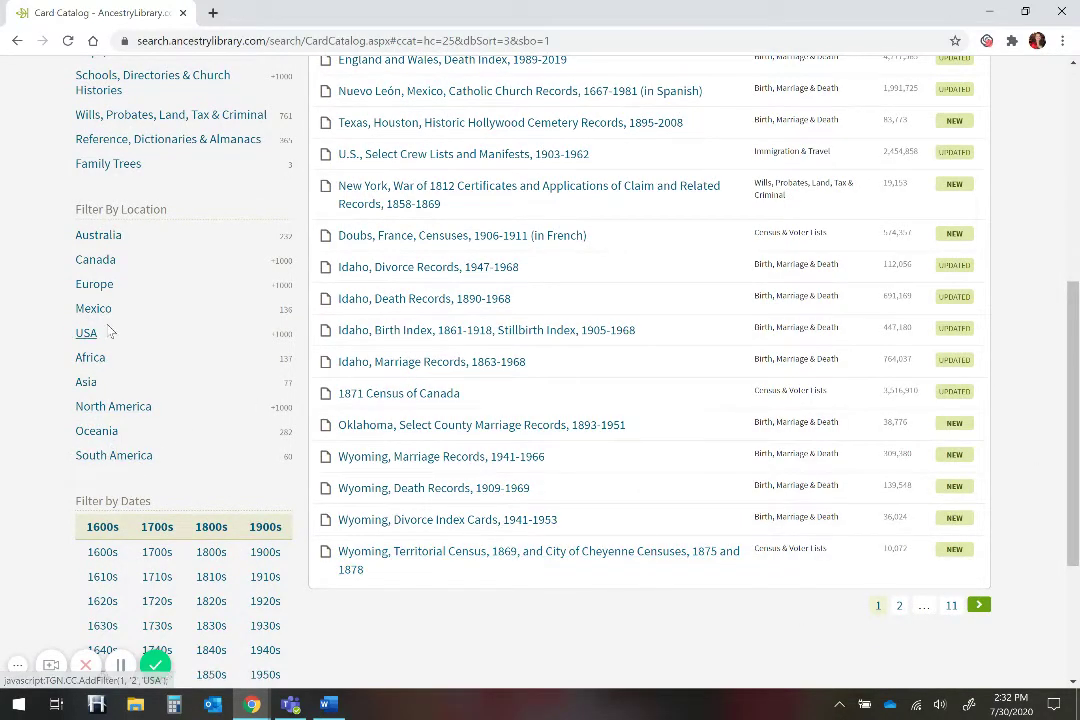
scroll(67, 230, up, 3)
scroll(67, 230, up, 5)
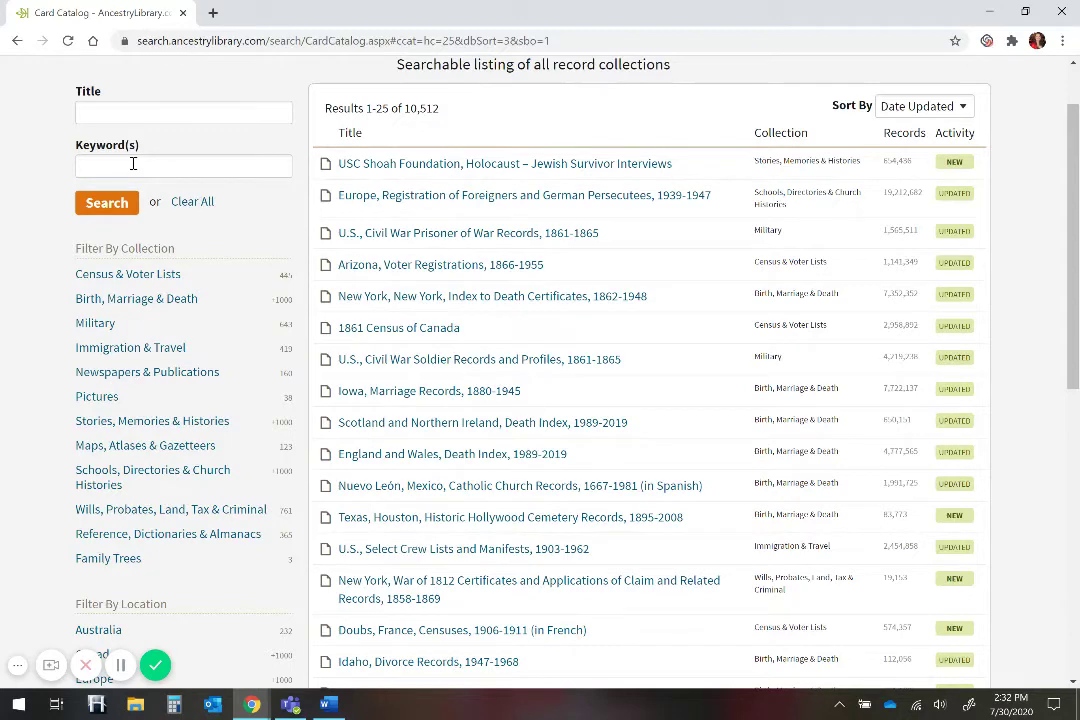
mouse_move(640, 164)
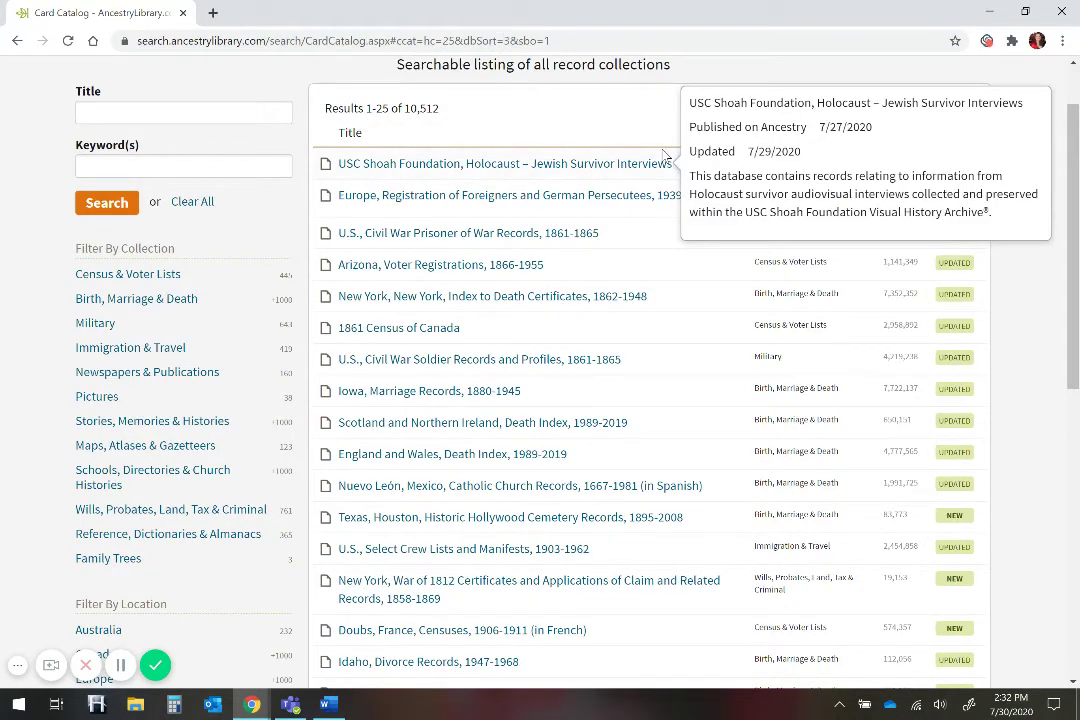
scroll(701, 165, up, 1)
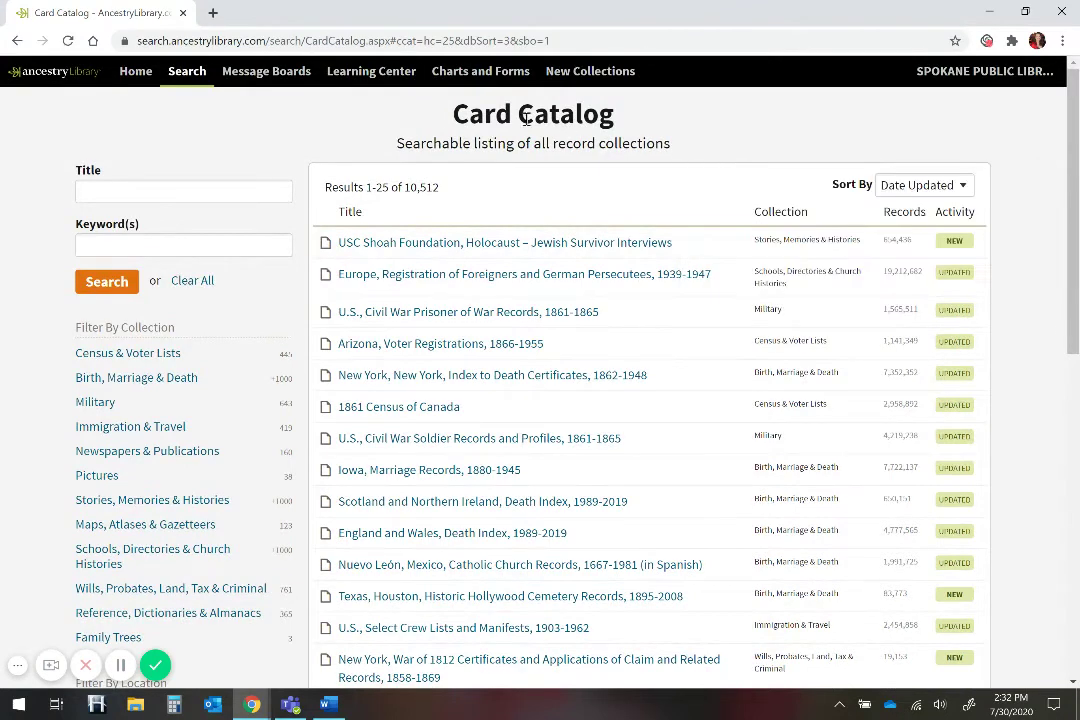
Open the Message Boards and look over the board search options and the locality and topic categories.
click(266, 78)
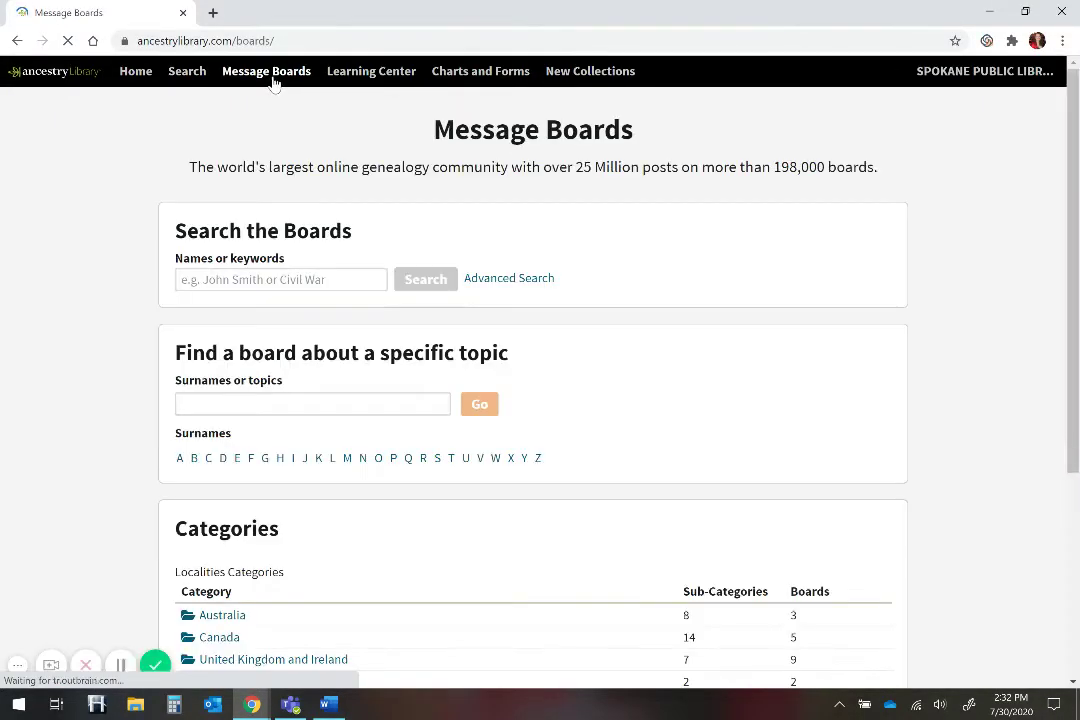
scroll(286, 210, down, 3)
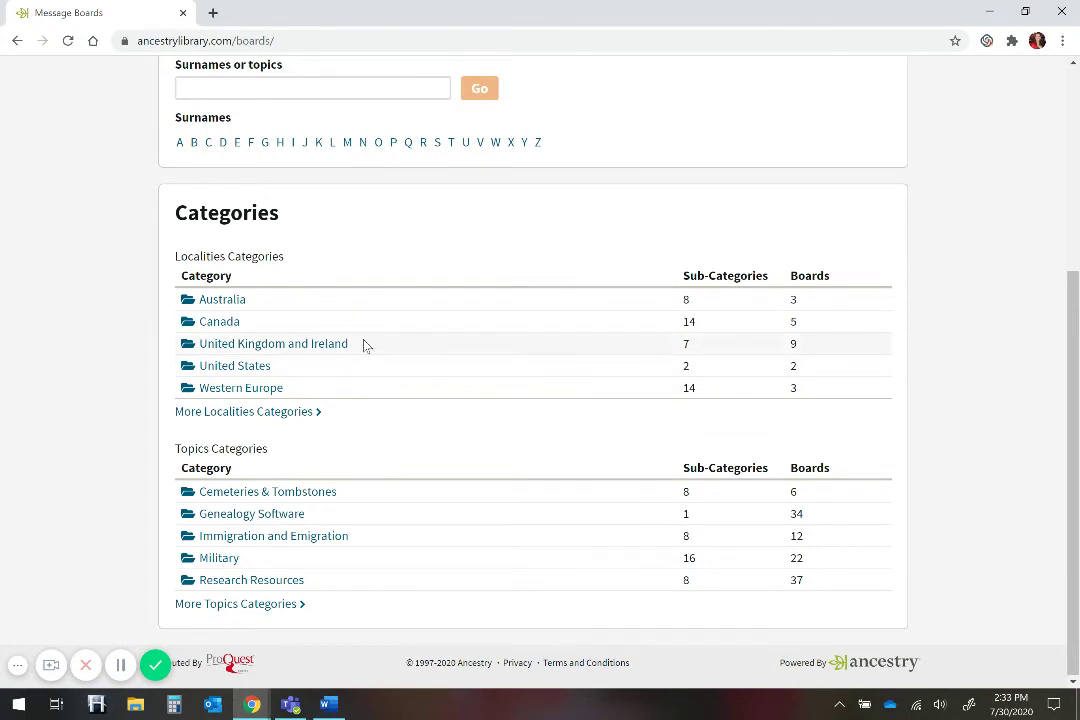
scroll(130, 288, up, 3)
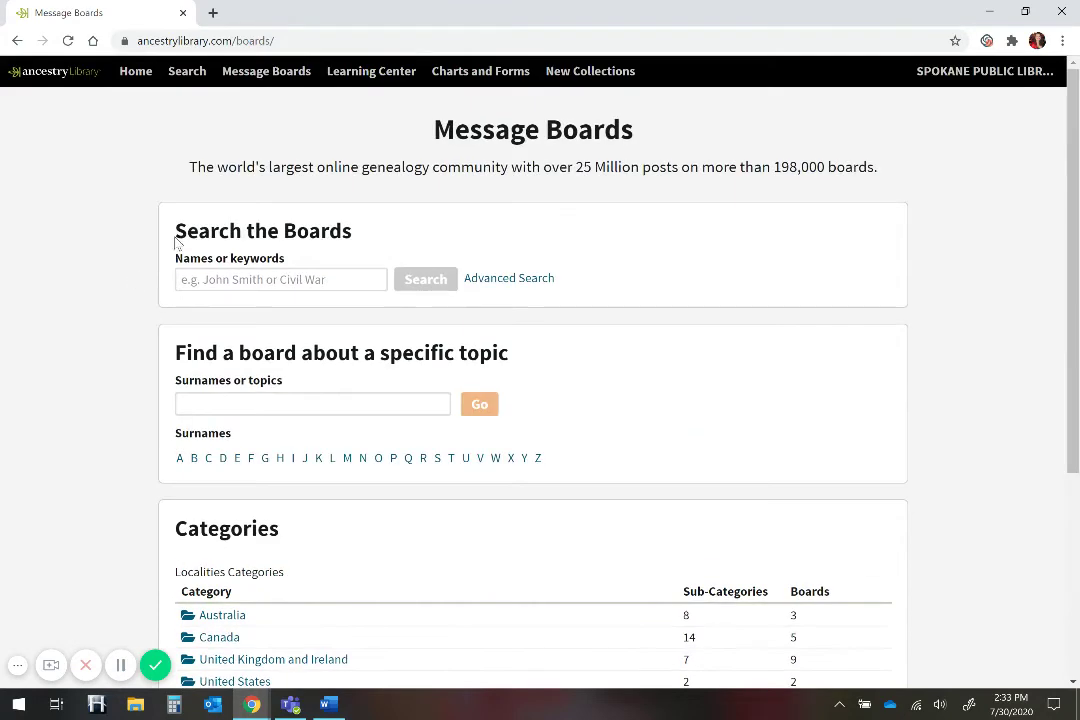
Open the Learning Center.
click(368, 78)
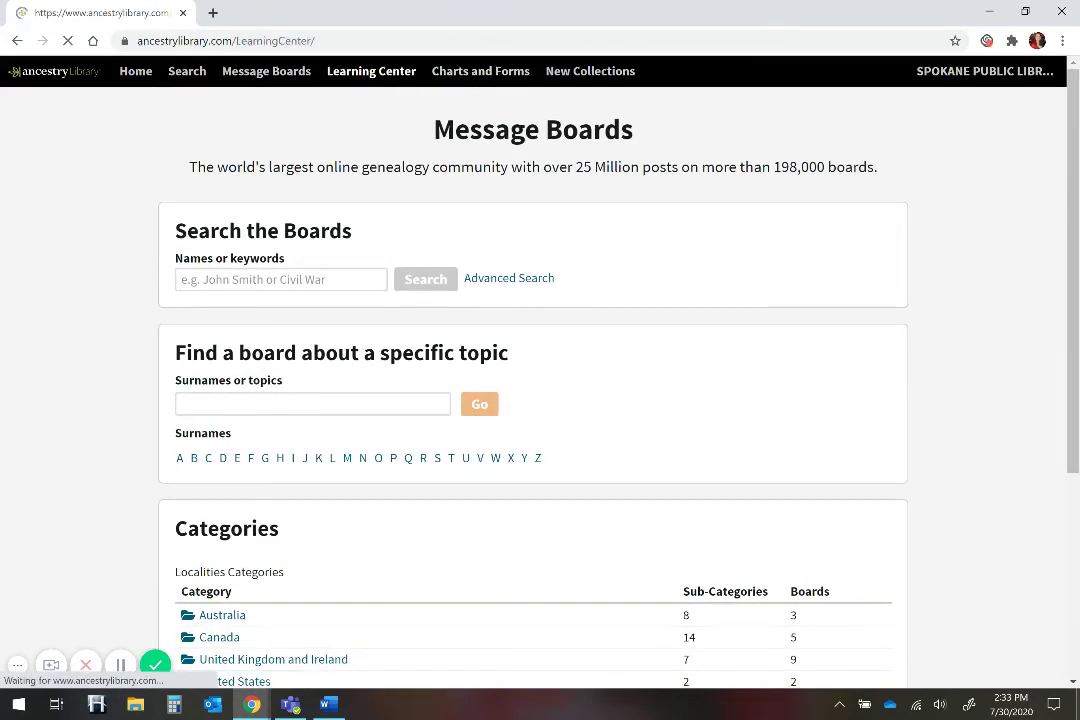